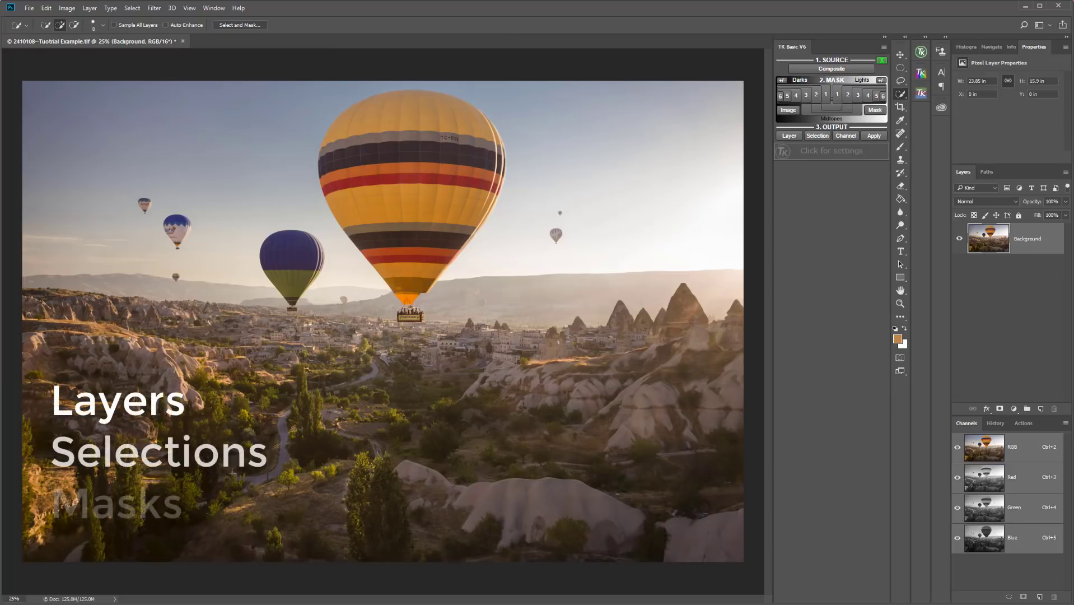
- Add a Hue/Saturation layer with Saturation +33, hide it, and select the Background layer
click(1015, 409)
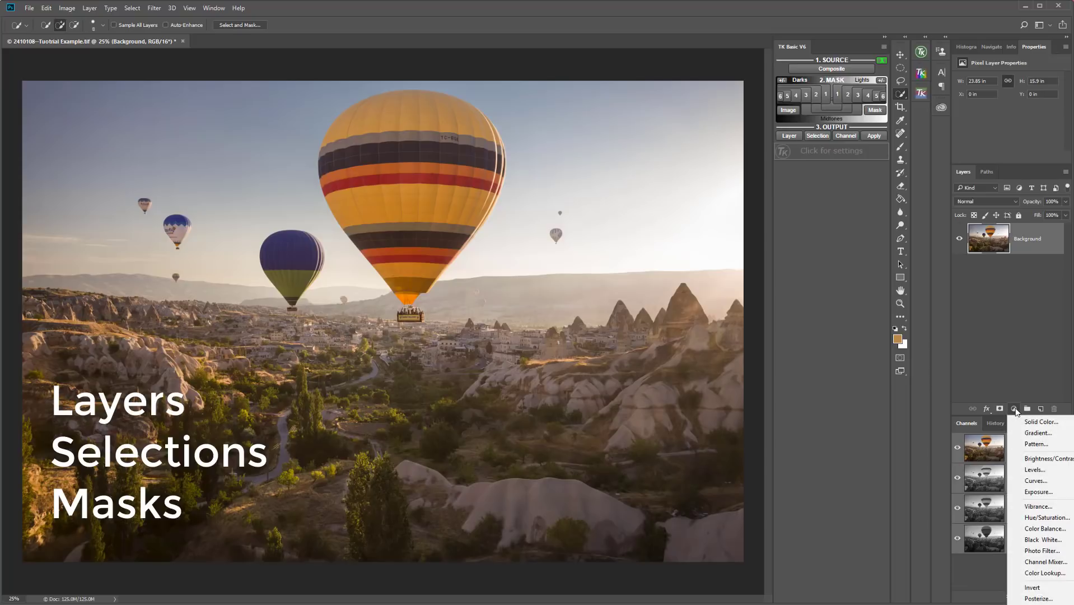
click(1031, 517)
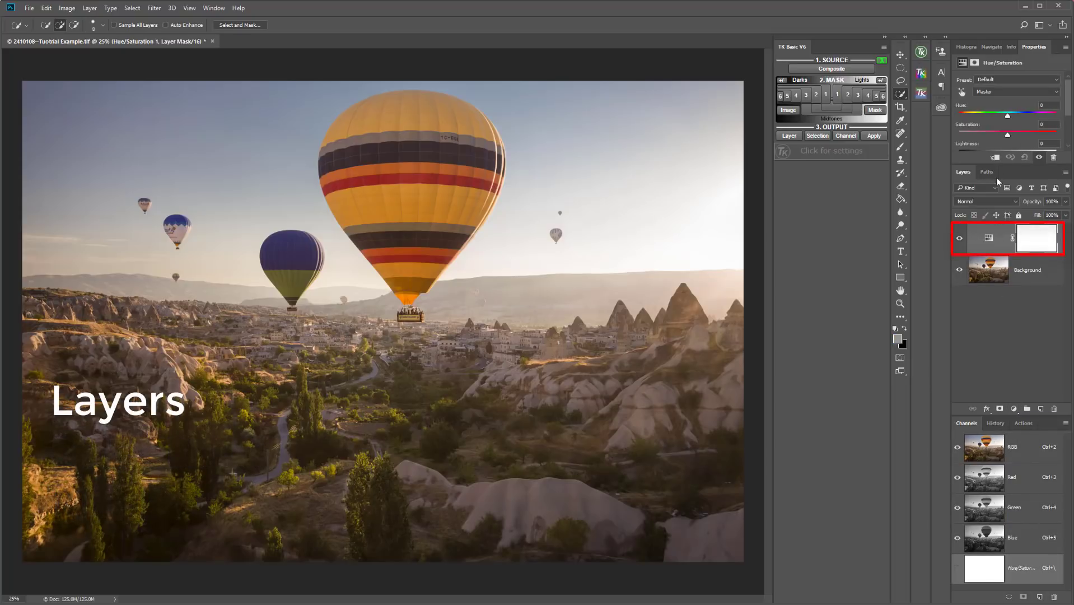
drag(1007, 136, 1024, 133)
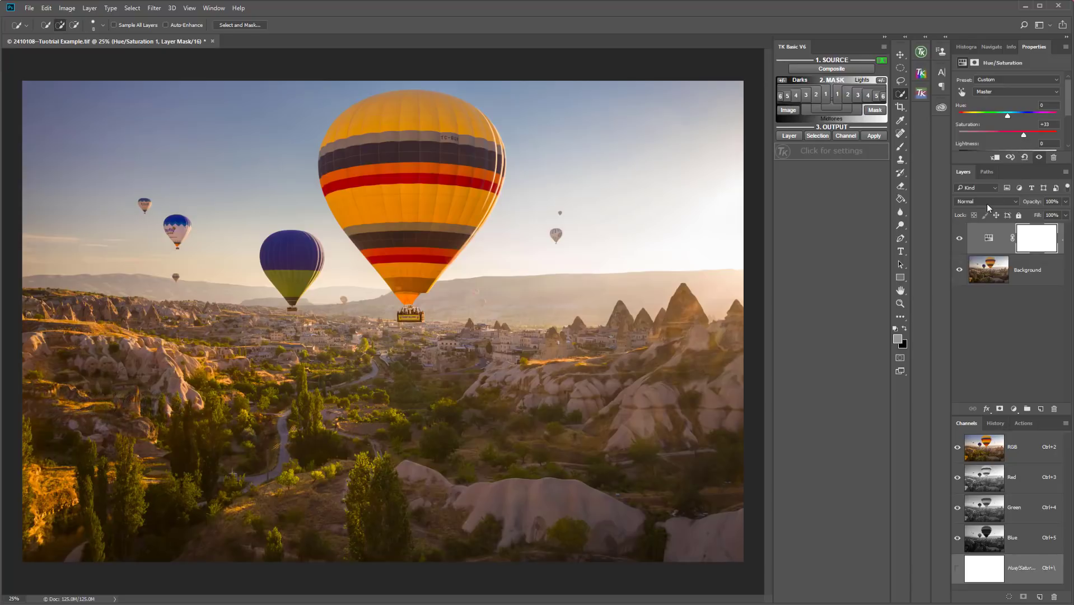
click(959, 239)
click(973, 266)
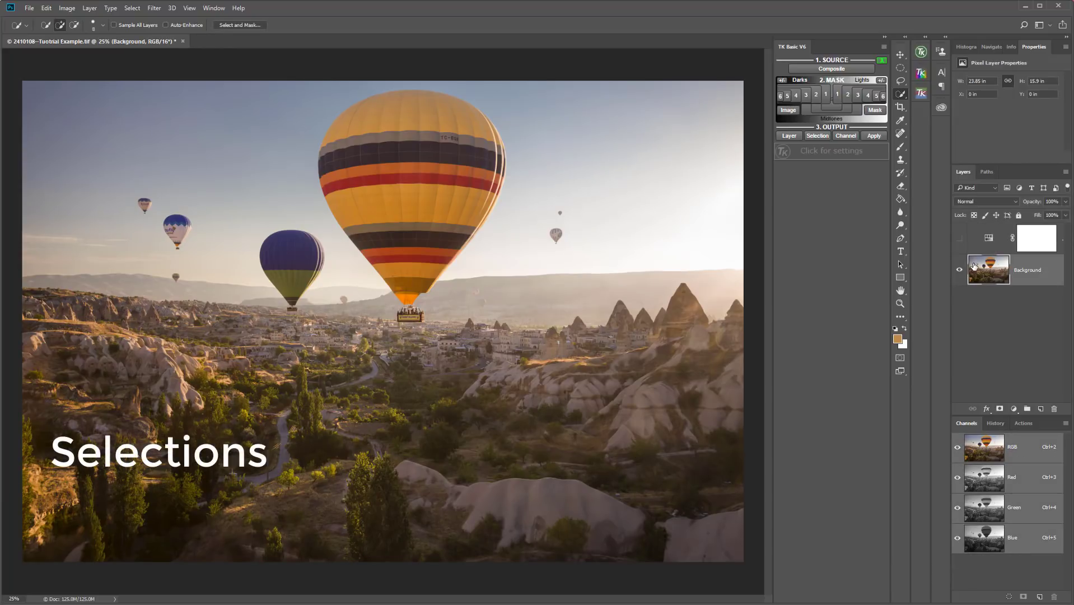
- Try Lasso and Quick Selection selections in the sky, then deselect everything
click(901, 84)
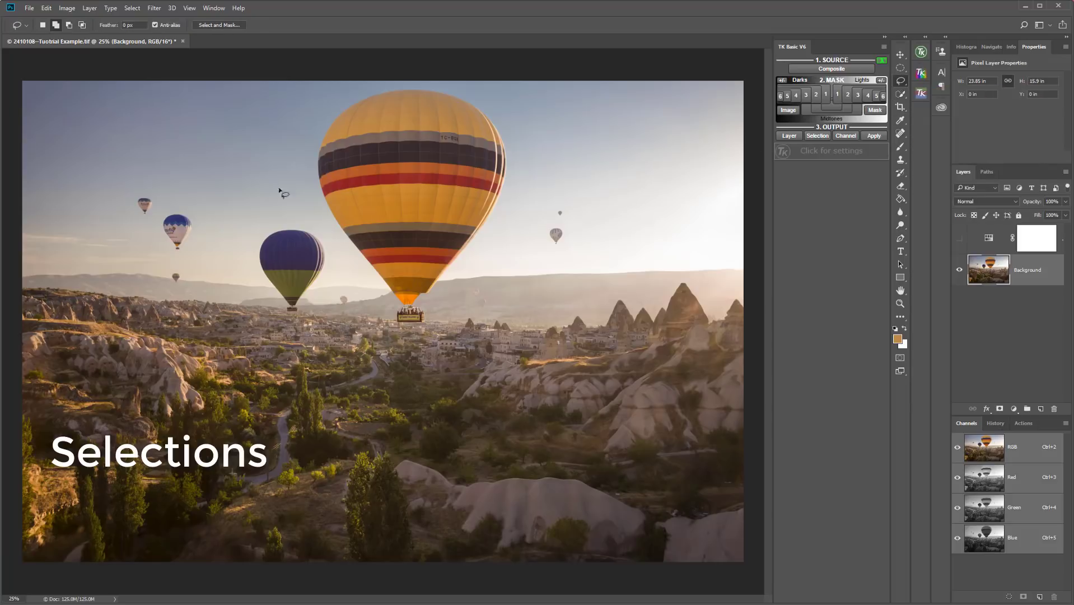
mouse_move(218, 127)
mouse_down()
mouse_move(128, 118)
mouse_move(130, 151)
mouse_move(179, 174)
mouse_move(212, 166)
mouse_move(223, 133)
mouse_up()
click(875, 111)
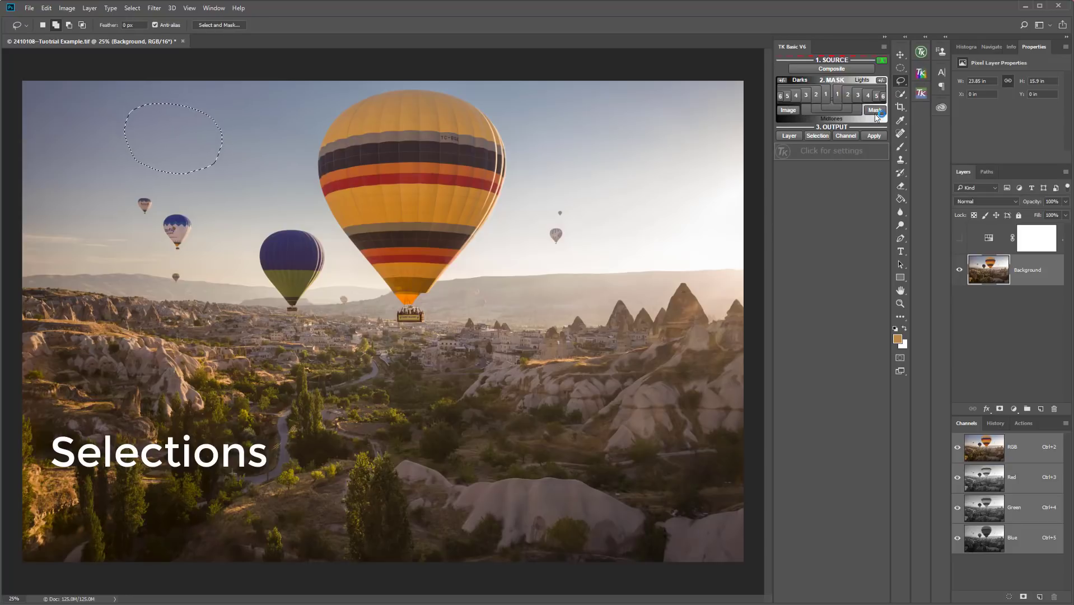
click(900, 94)
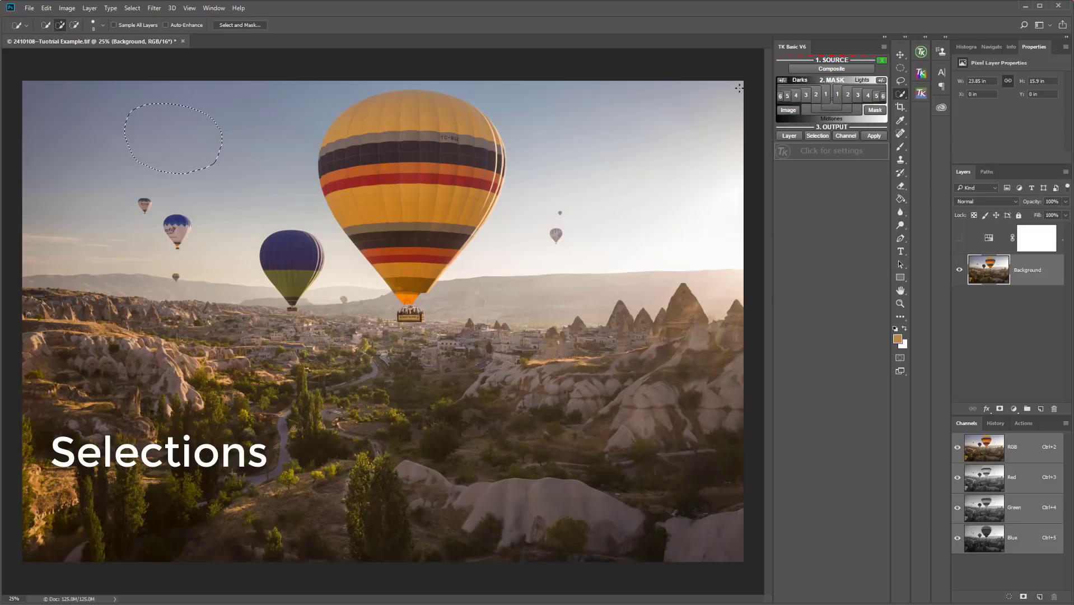
drag(709, 106, 639, 142)
key(ctrl+d)
- Select the bright balloon and highlights with Color Range, adding the balloon's top colour
click(132, 7)
click(150, 105)
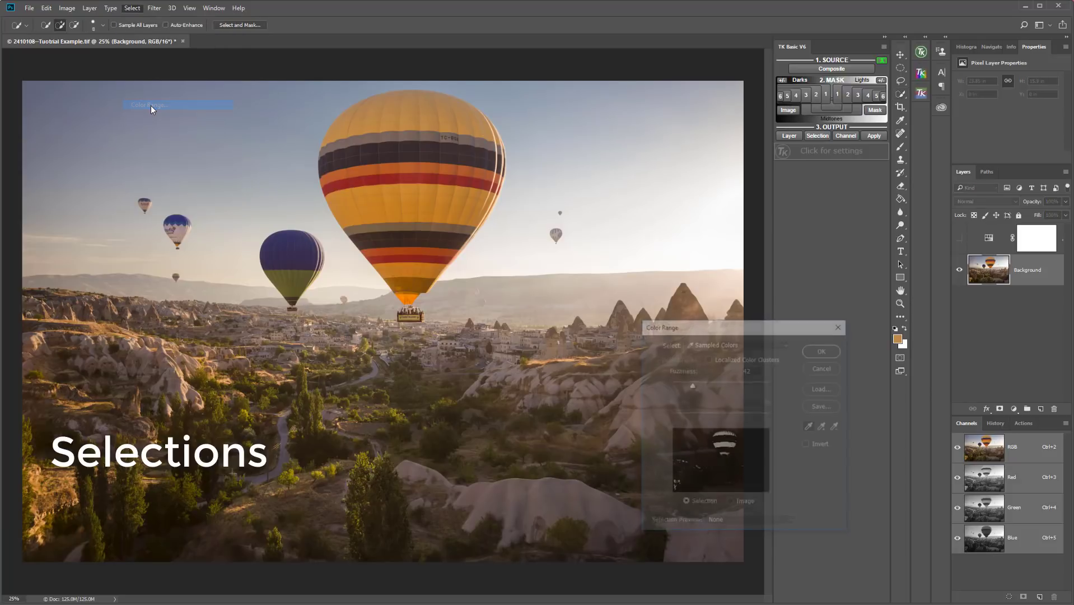
click(825, 428)
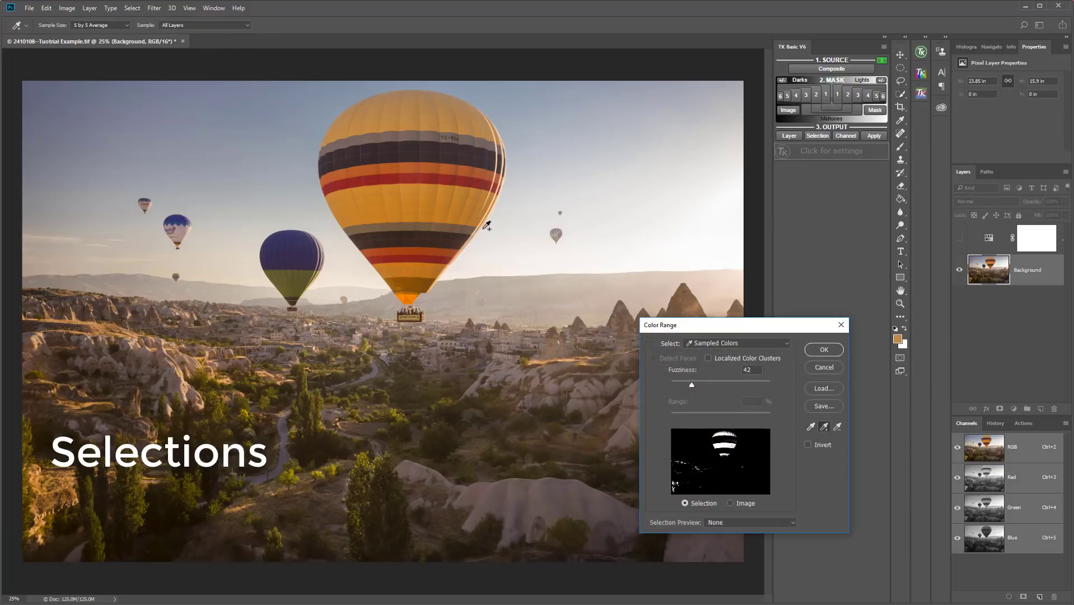
click(415, 94)
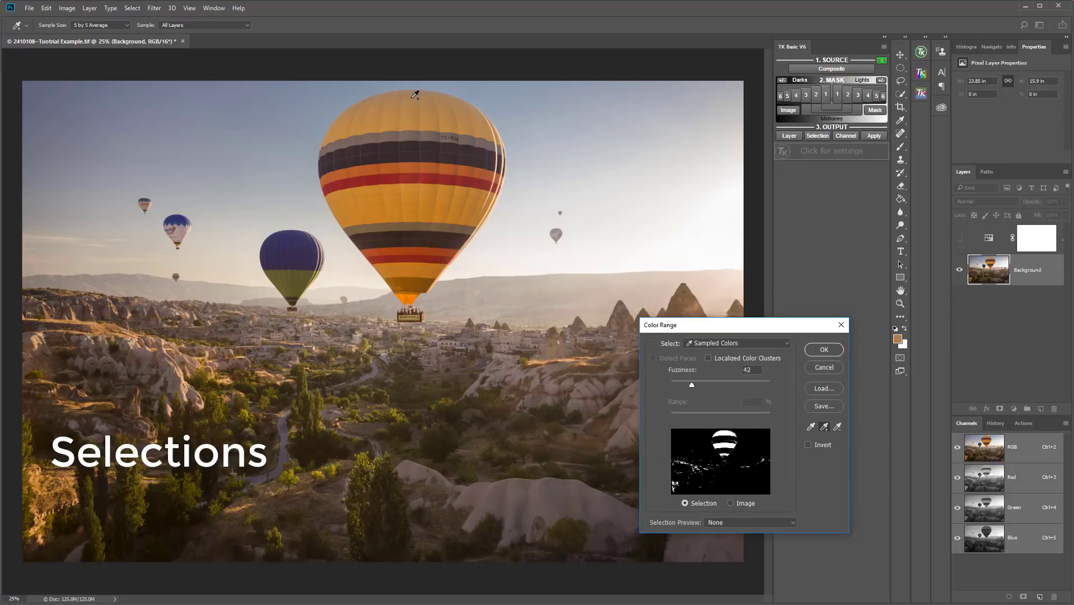
click(819, 350)
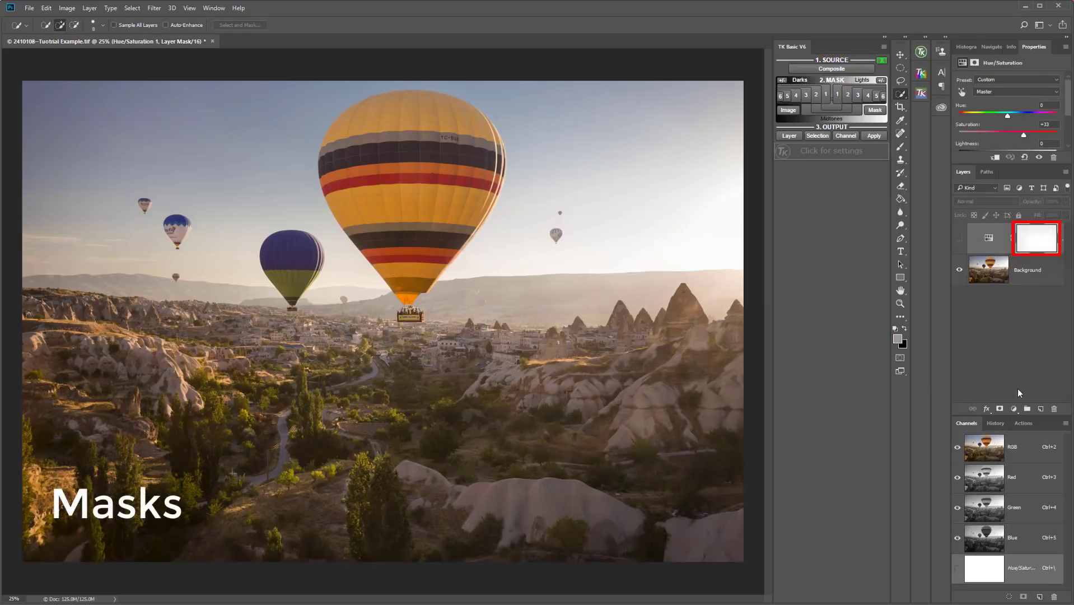
- Add a Levels adjustment layer with the midtone slider dragged right to darken the photo
click(1014, 408)
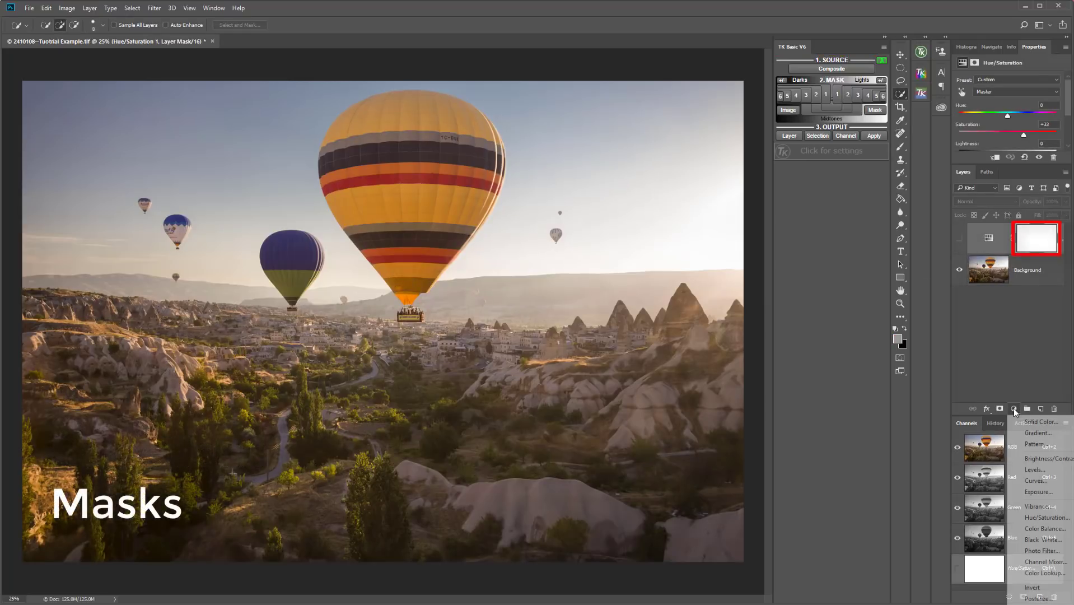
click(1035, 470)
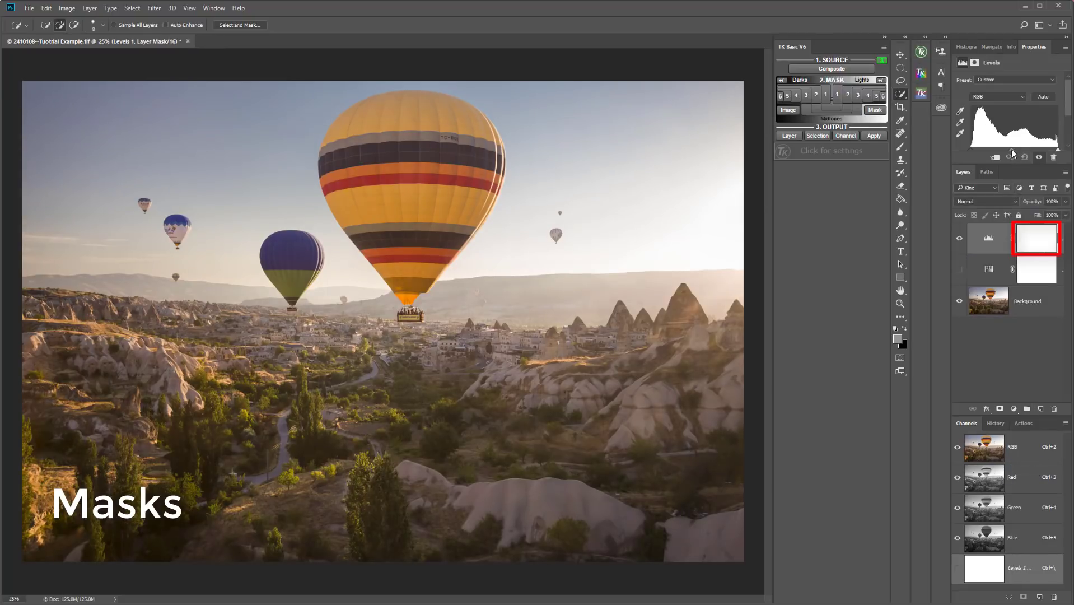
drag(1013, 153, 1027, 151)
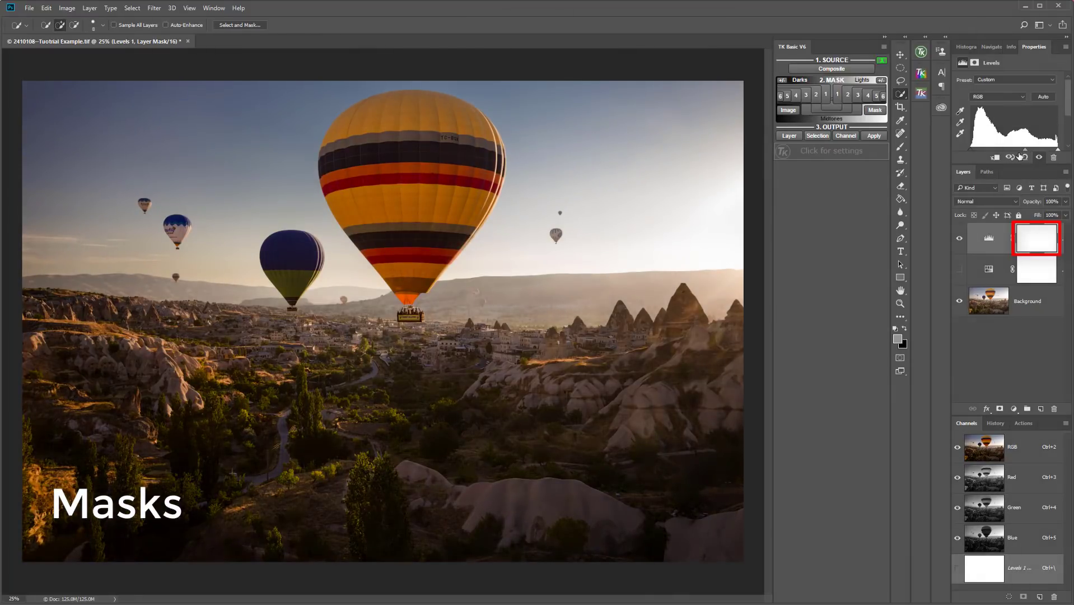
click(901, 146)
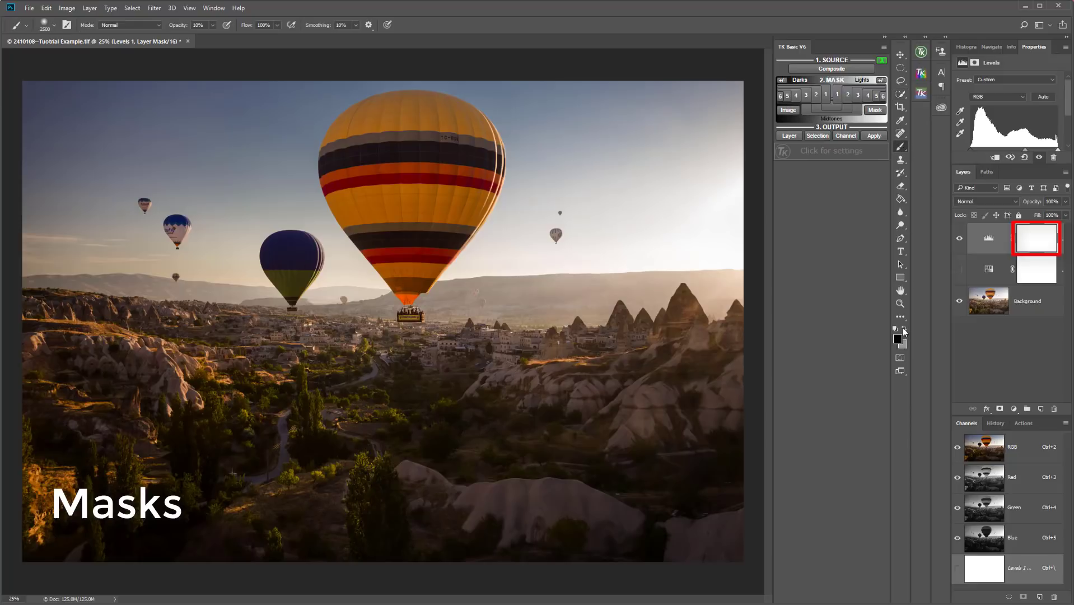
- With a 400 px, 100% opacity brush, paint a black zigzag on the Levels mask
key(bracketleft)
key(bracketleft)
key(bracketleft)
key(bracketleft)
key(bracketleft)
key(bracketleft)
key(bracketleft)
key(bracketleft)
key(0)
mouse_move(257, 123)
mouse_down()
mouse_move(112, 199)
mouse_move(100, 221)
mouse_move(224, 207)
mouse_move(257, 219)
mouse_move(192, 274)
mouse_move(125, 386)
mouse_move(336, 376)
mouse_up()
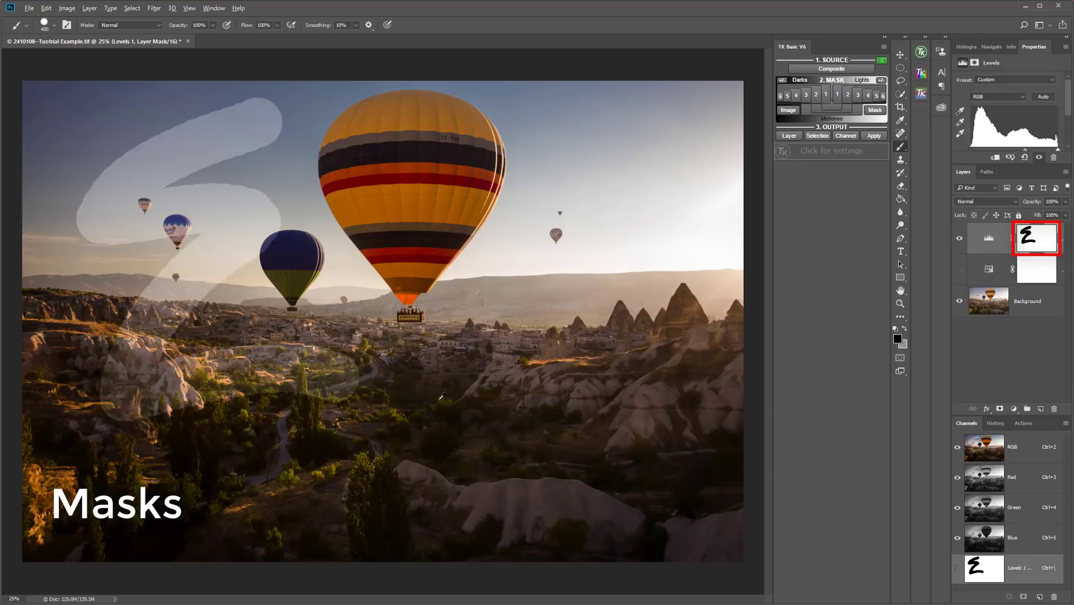
alt+click(1038, 237)
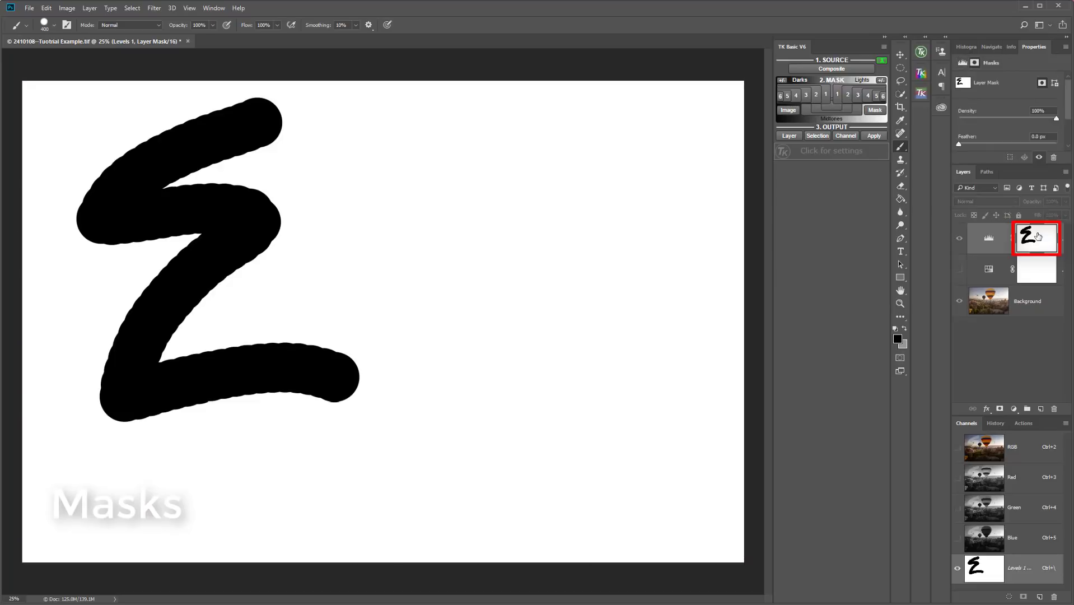
alt+click(1039, 236)
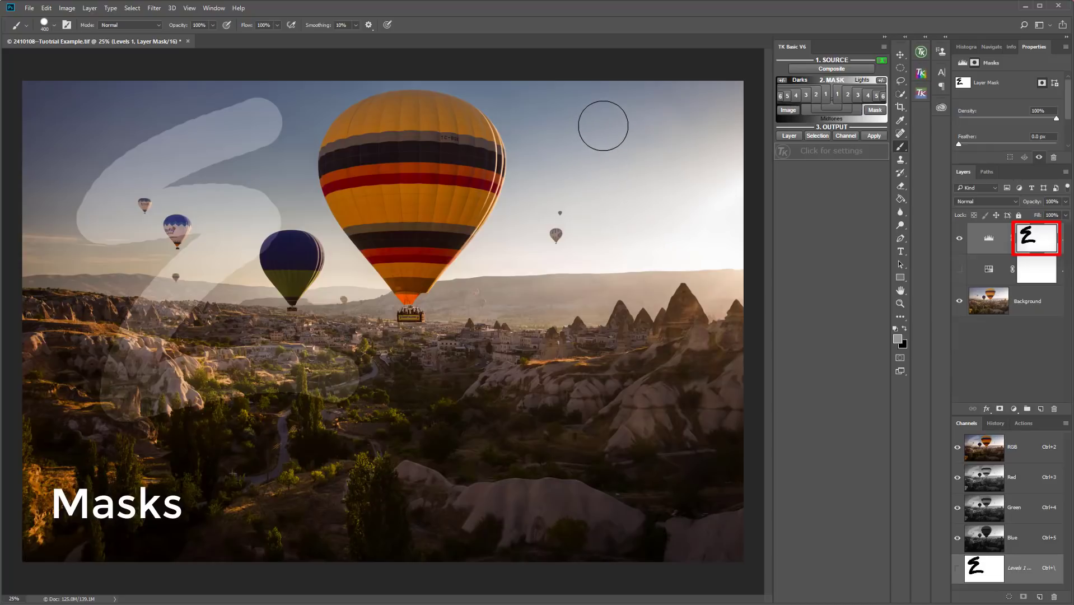
- Paint grey and lighter grey strokes on the right side of the Levels mask
mouse_move(602, 124)
mouse_down()
mouse_move(552, 191)
mouse_move(556, 213)
mouse_move(631, 207)
mouse_move(496, 371)
mouse_move(586, 371)
mouse_move(605, 389)
mouse_move(496, 443)
mouse_up()
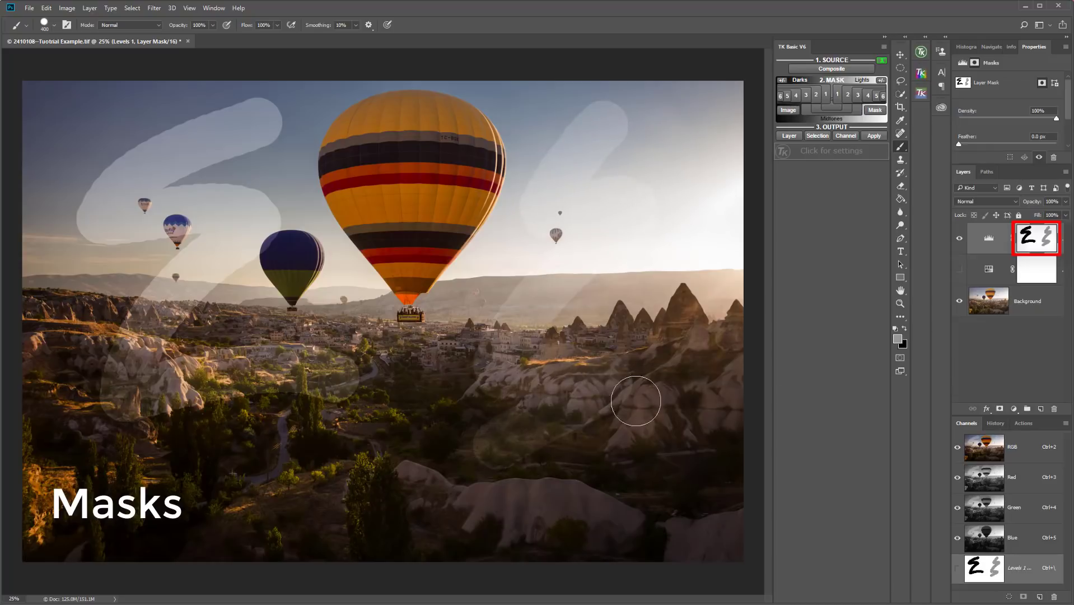
click(898, 339)
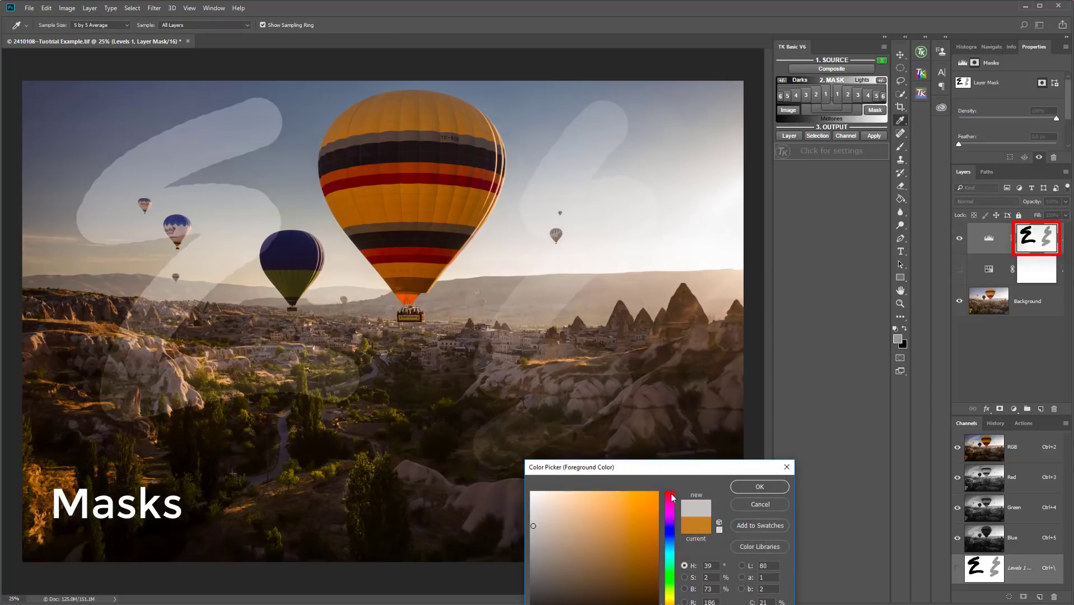
click(758, 487)
mouse_move(688, 148)
mouse_down()
mouse_move(672, 127)
mouse_move(650, 172)
mouse_move(678, 169)
mouse_move(694, 193)
mouse_up()
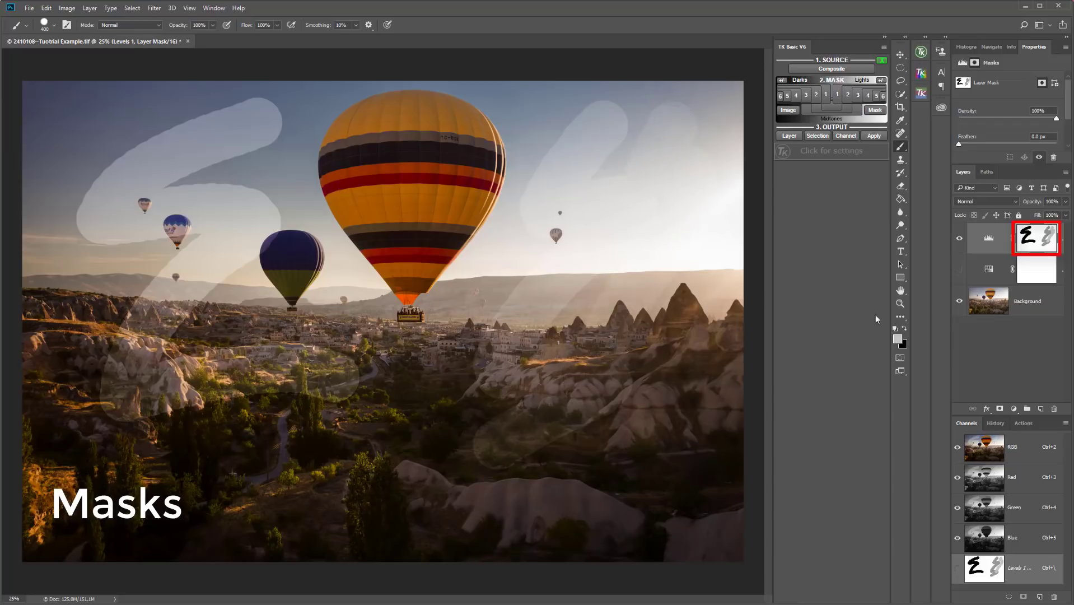
click(898, 340)
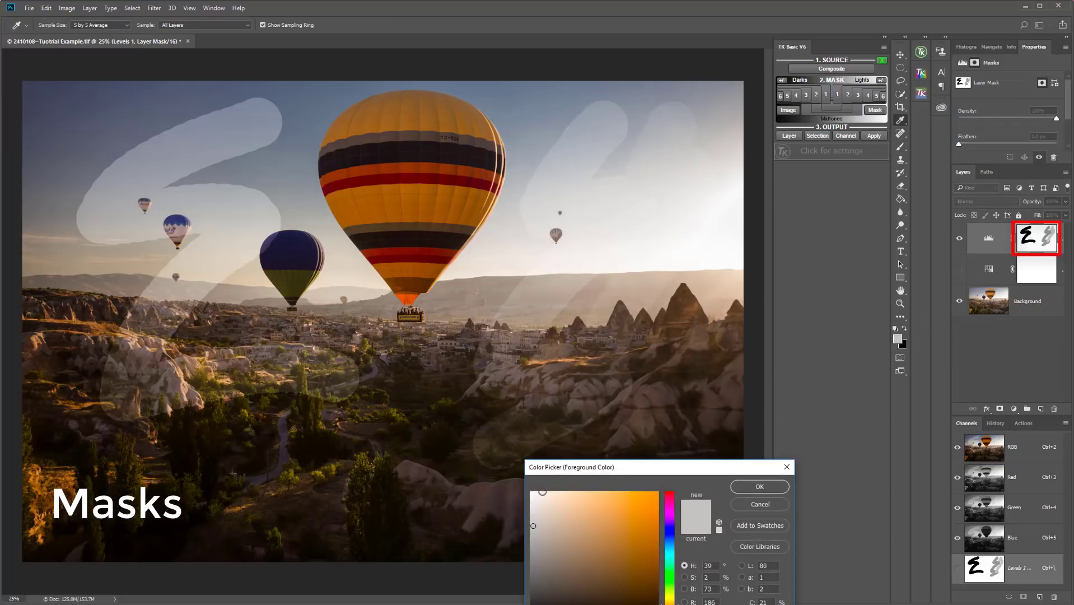
click(534, 509)
click(757, 487)
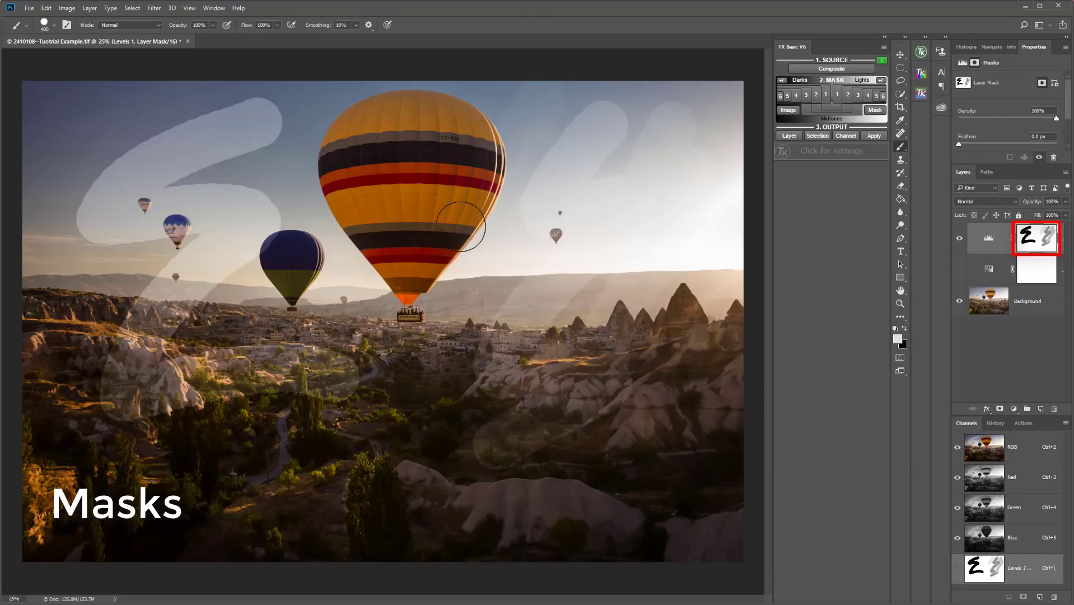
alt+click(1036, 241)
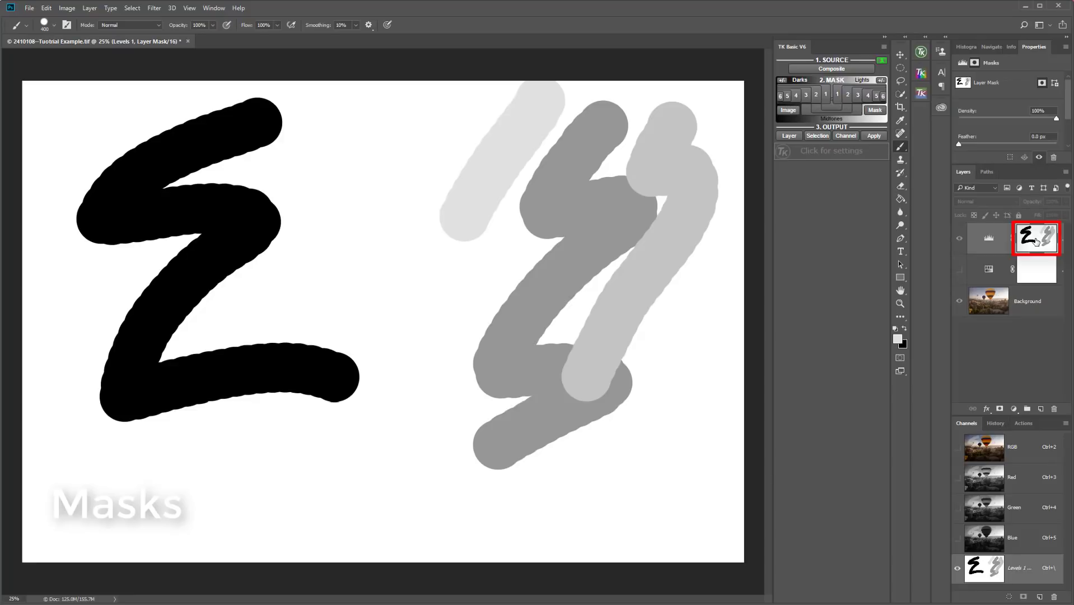
alt+click(1037, 241)
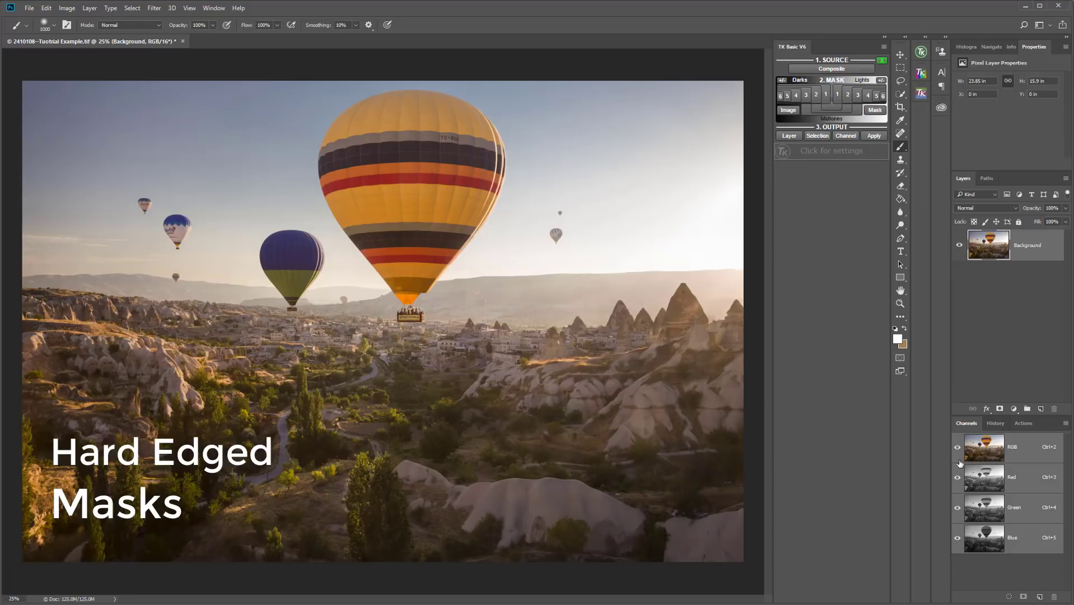
- Quick-select the large yellow balloon and add a Hue/Saturation layer masked to it
click(900, 94)
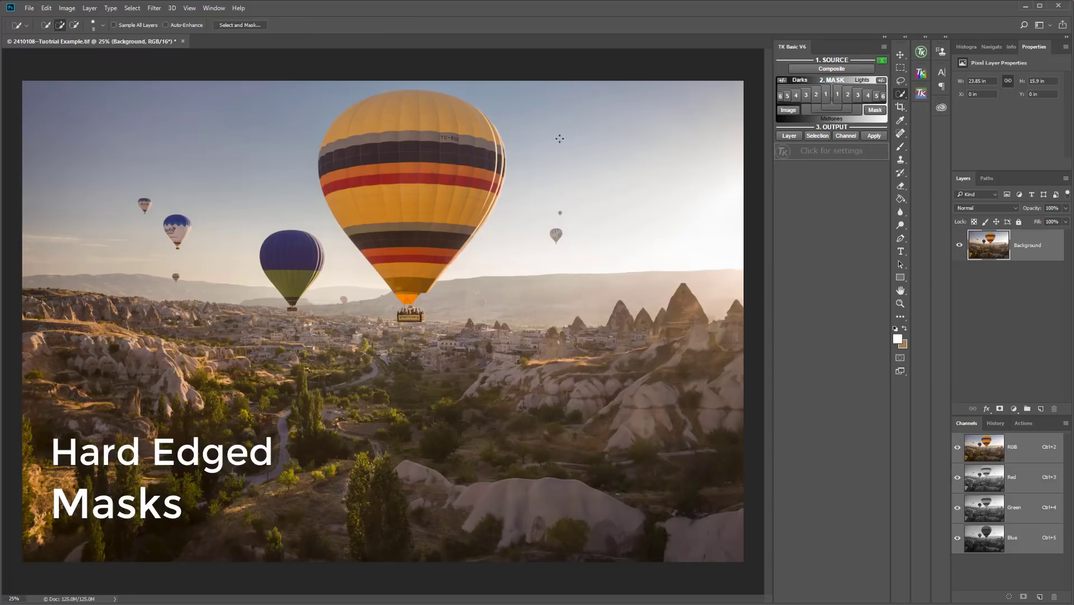
mouse_move(434, 107)
mouse_down()
mouse_move(489, 145)
mouse_move(505, 172)
mouse_move(410, 300)
mouse_up()
click(1014, 409)
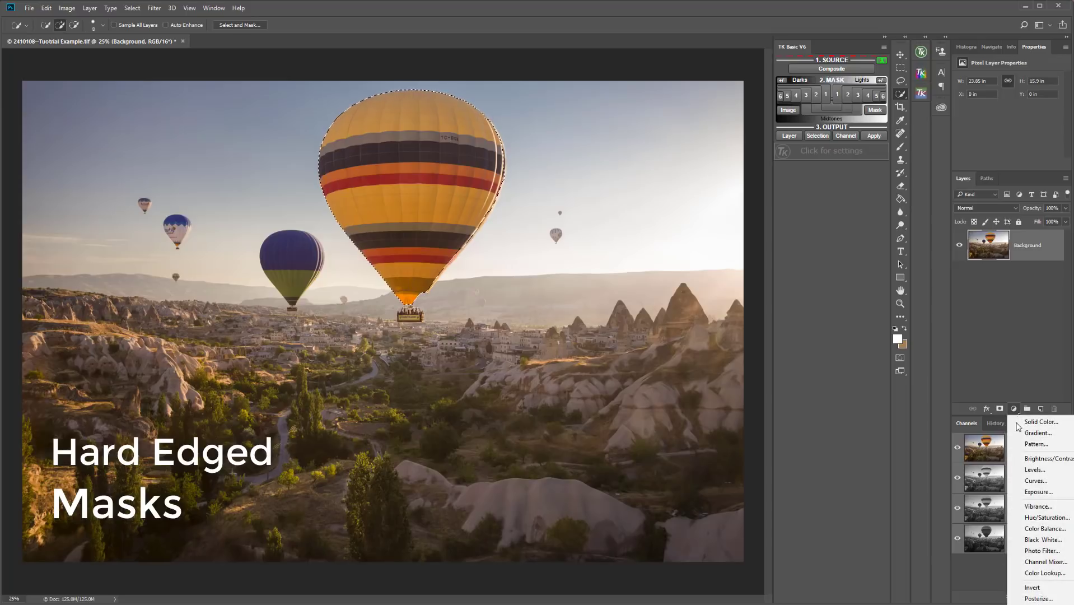
click(1043, 517)
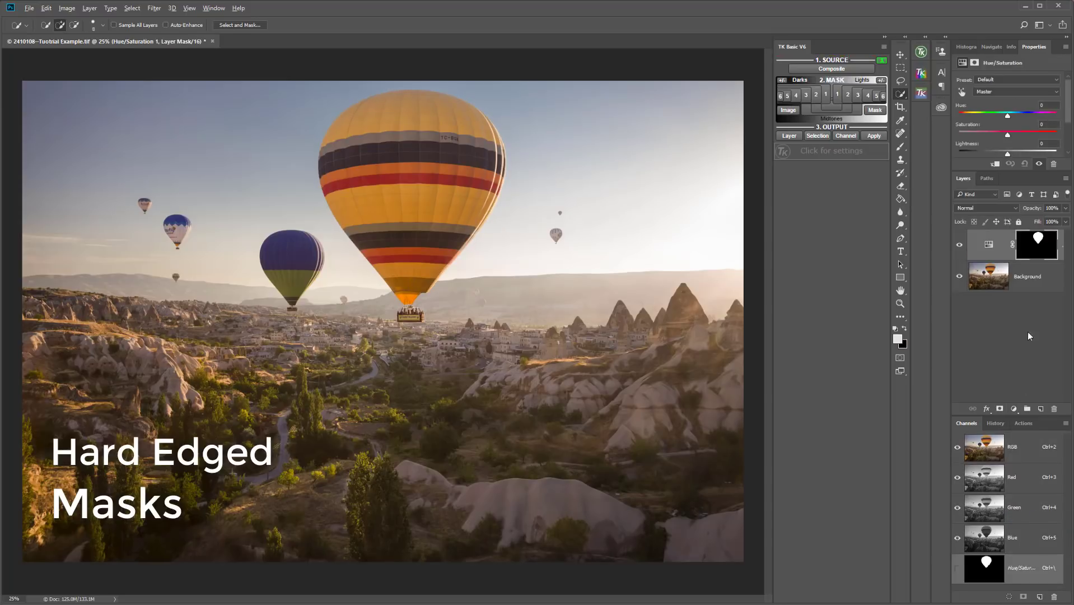
alt+click(1025, 246)
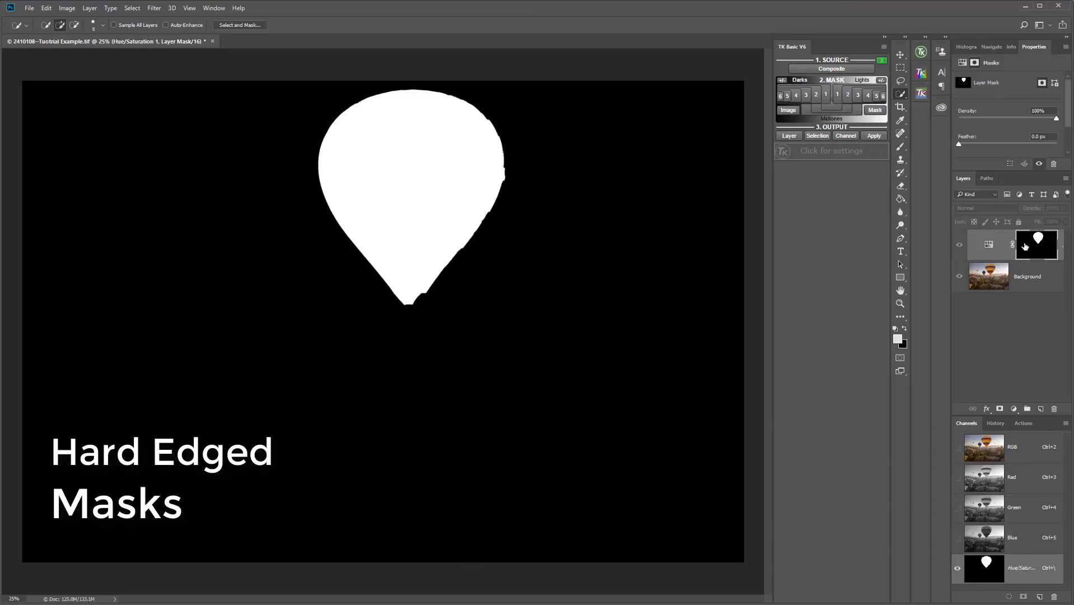
alt+click(1025, 246)
- Raise the balloon's saturation to +33 and toggle the layer to compare
click(982, 245)
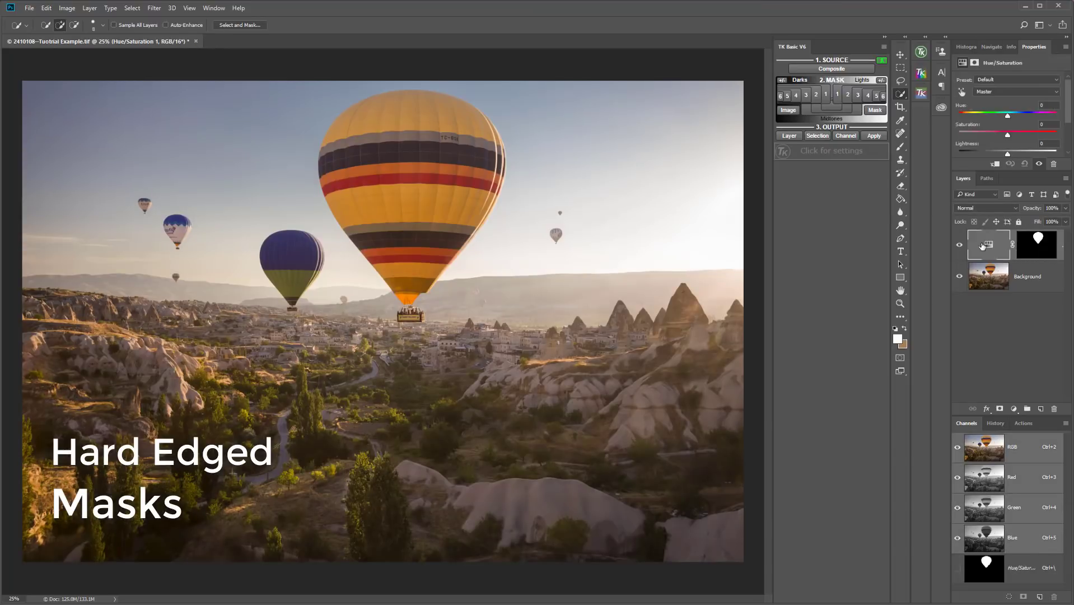
drag(1009, 135, 1023, 134)
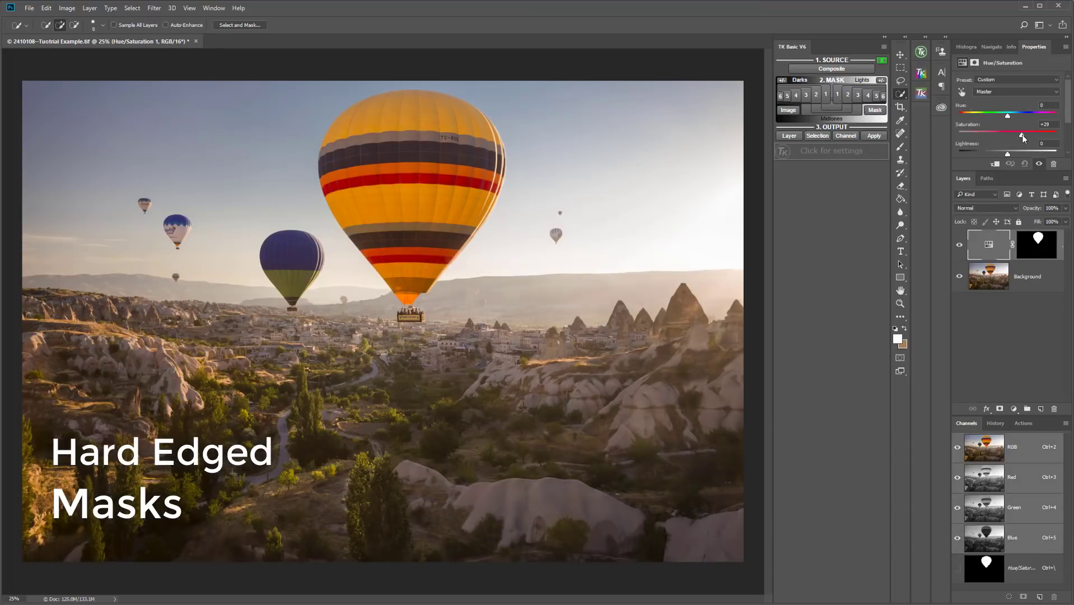
click(961, 247)
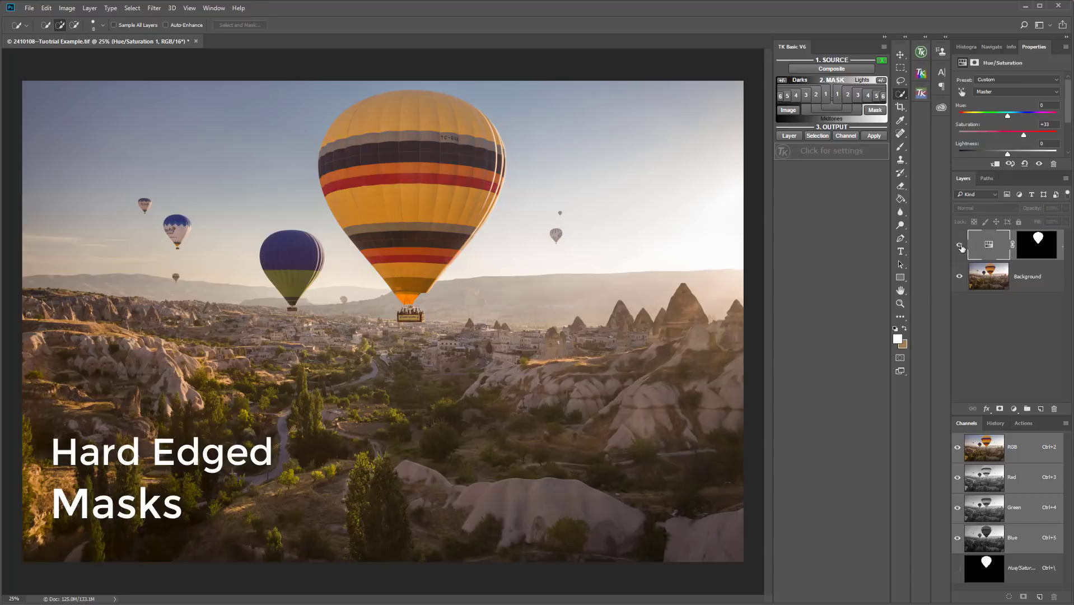
click(961, 247)
click(962, 248)
click(961, 247)
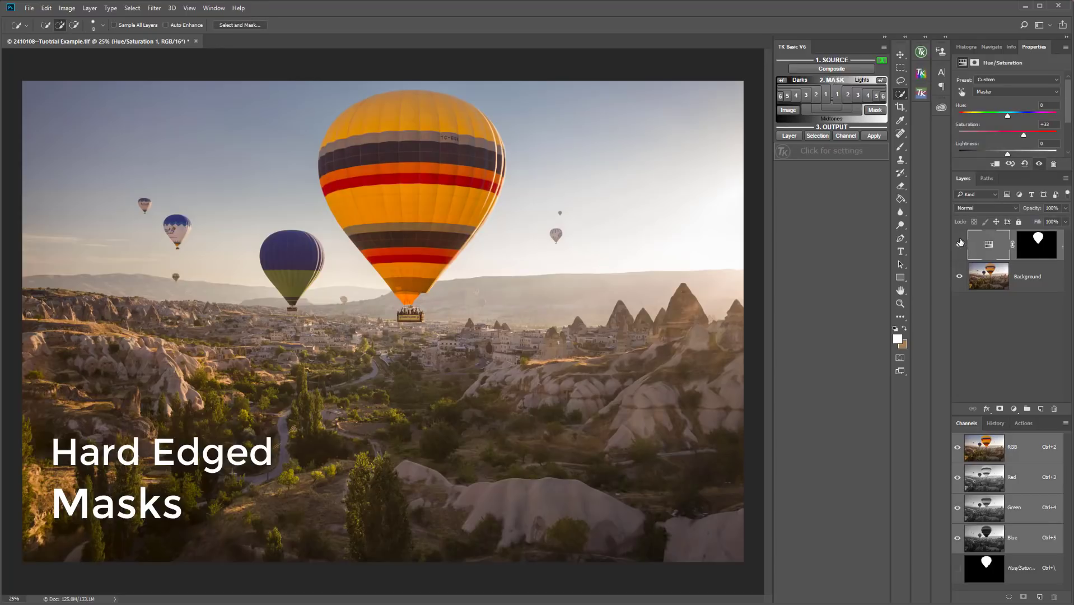
- Lasso the upper-left sky and add a Levels layer darkening its midtones there
click(901, 81)
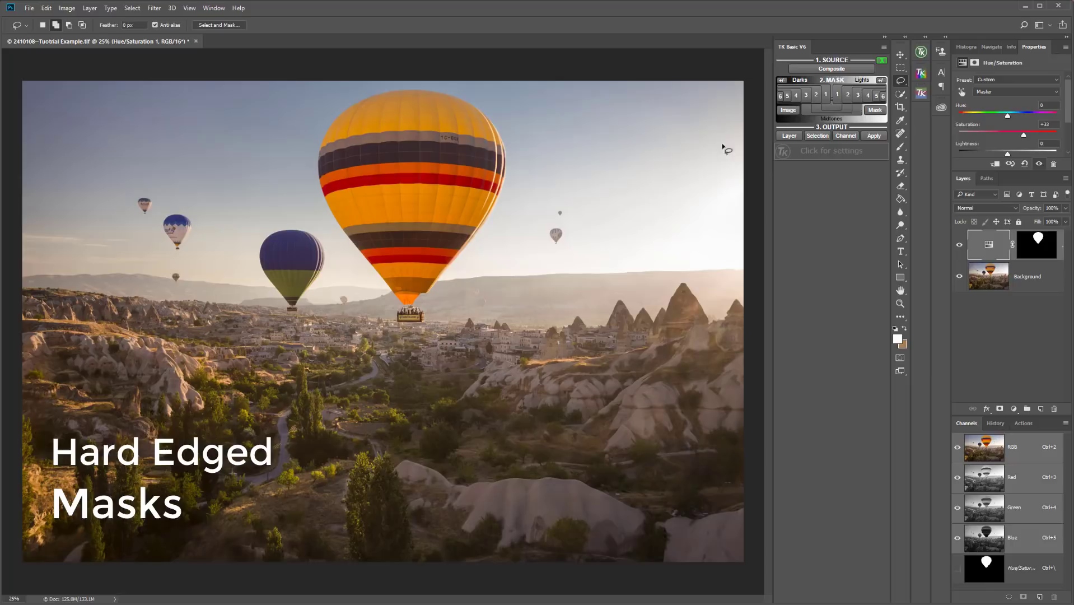
mouse_move(280, 99)
mouse_down()
mouse_move(230, 167)
mouse_move(197, 239)
mouse_move(124, 262)
mouse_move(10, 250)
mouse_move(5, 203)
mouse_move(41, 93)
mouse_move(77, 75)
mouse_move(154, 74)
mouse_move(260, 83)
mouse_move(280, 101)
mouse_up()
click(1014, 408)
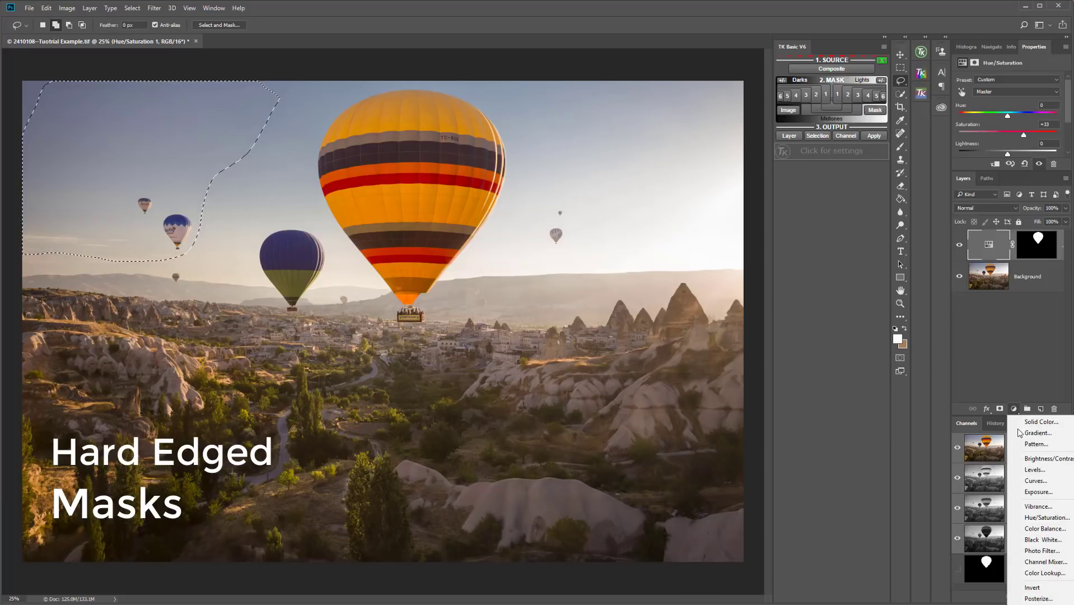
click(1035, 469)
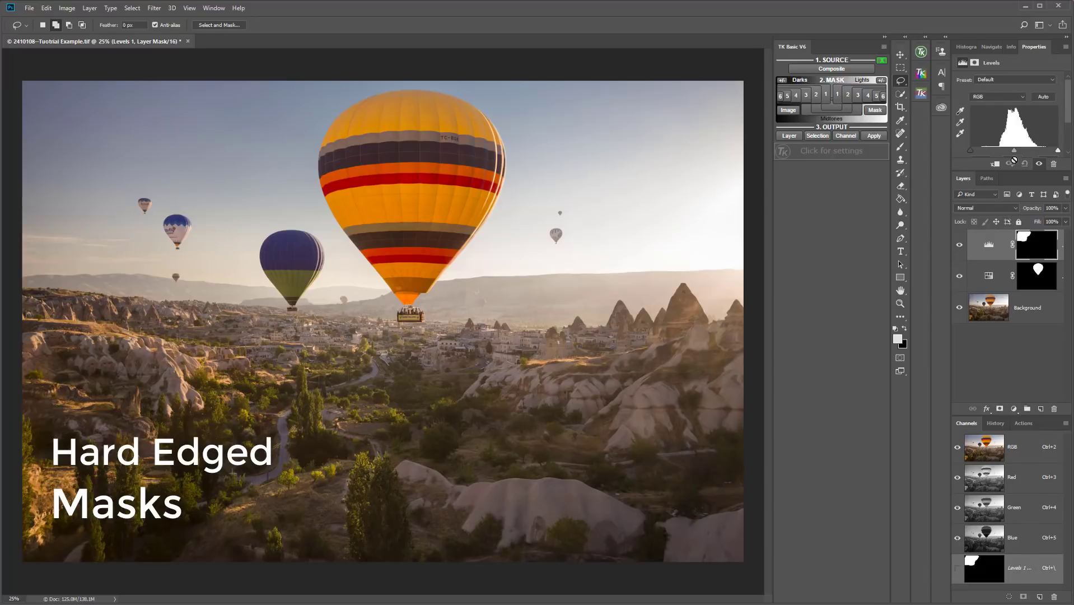
drag(1017, 150, 1028, 153)
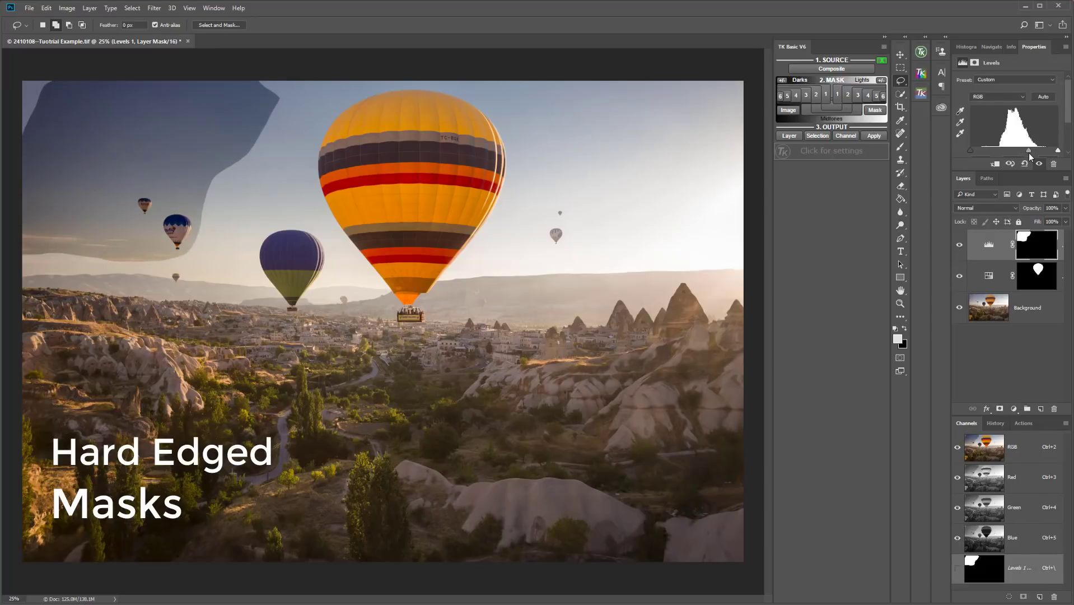
alt+click(1041, 250)
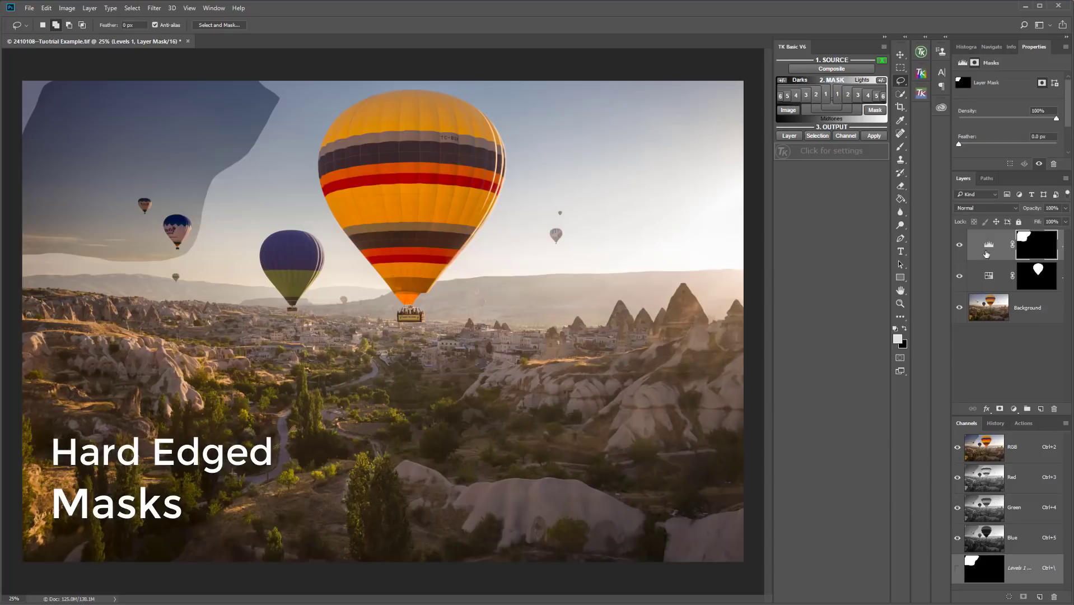
- Apply a 400-pixel Gaussian Blur to the Levels mask and check the softened mask
click(156, 9)
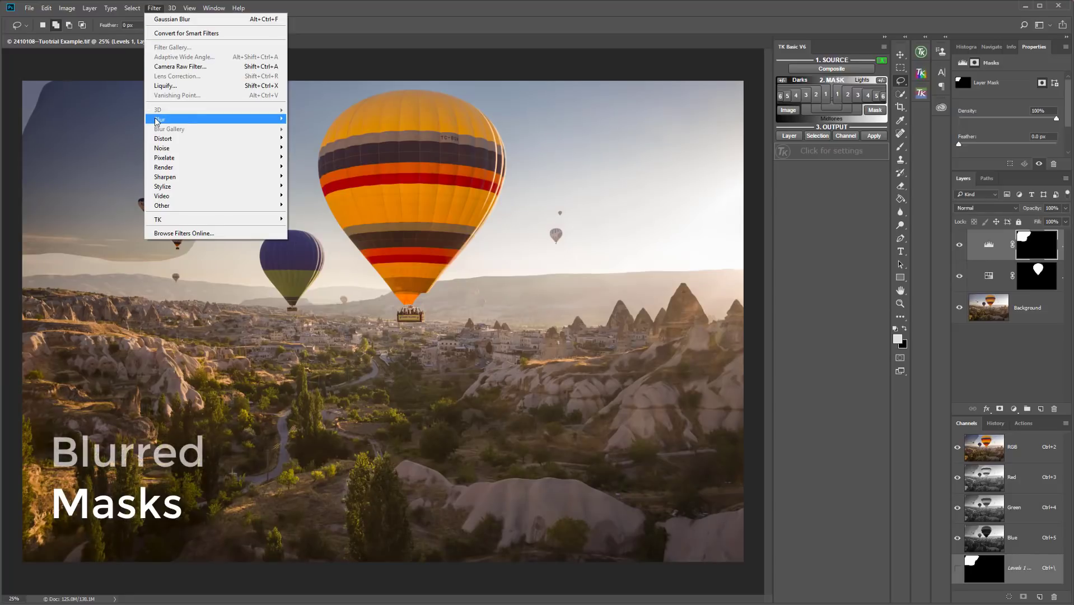
mouse_move(151, 119)
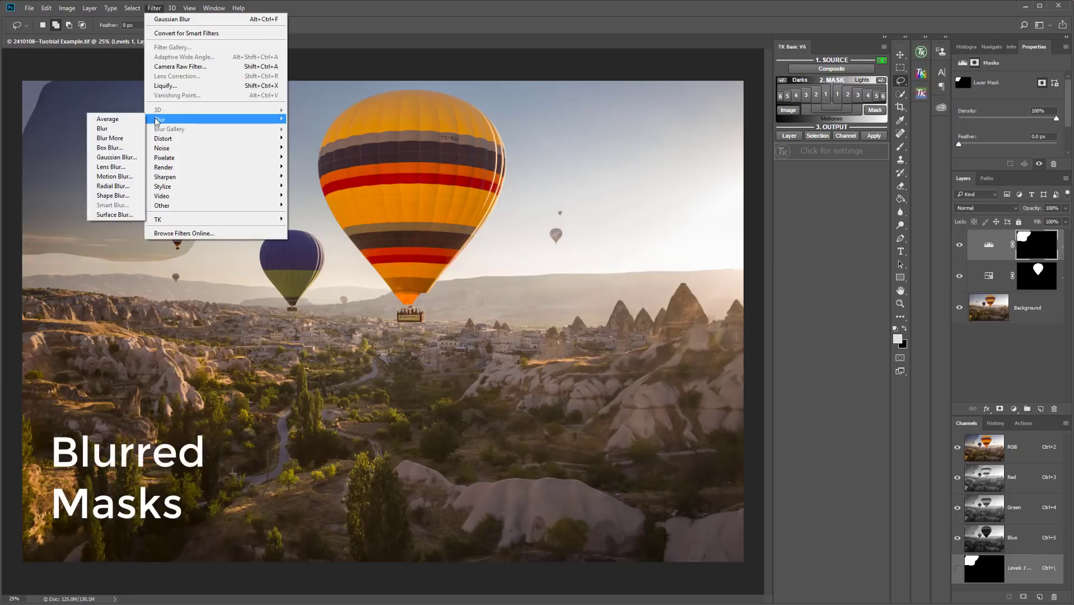
click(116, 158)
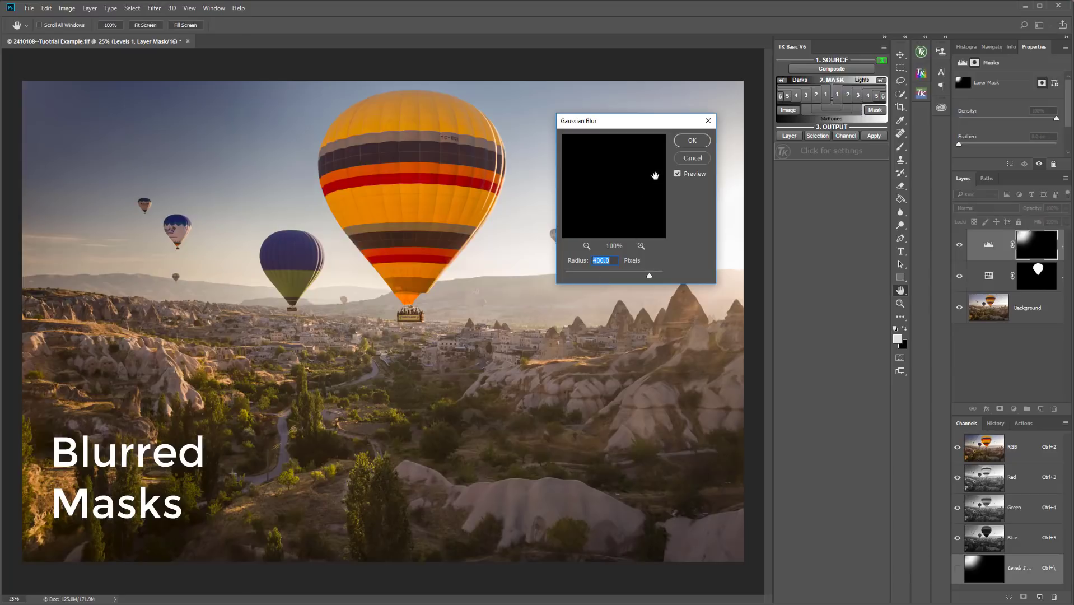
click(694, 141)
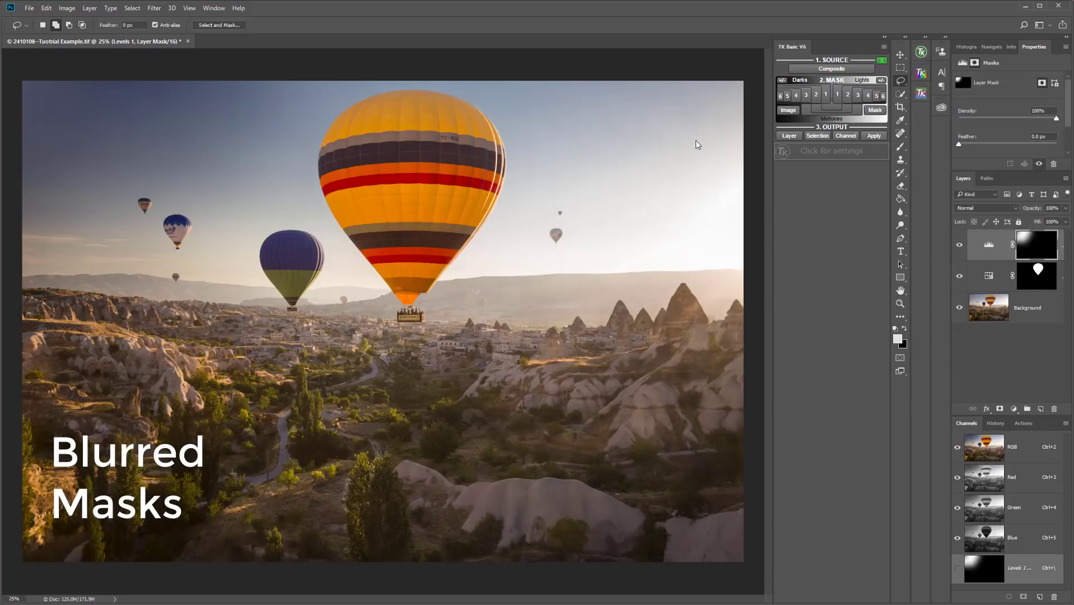
alt+click(1039, 249)
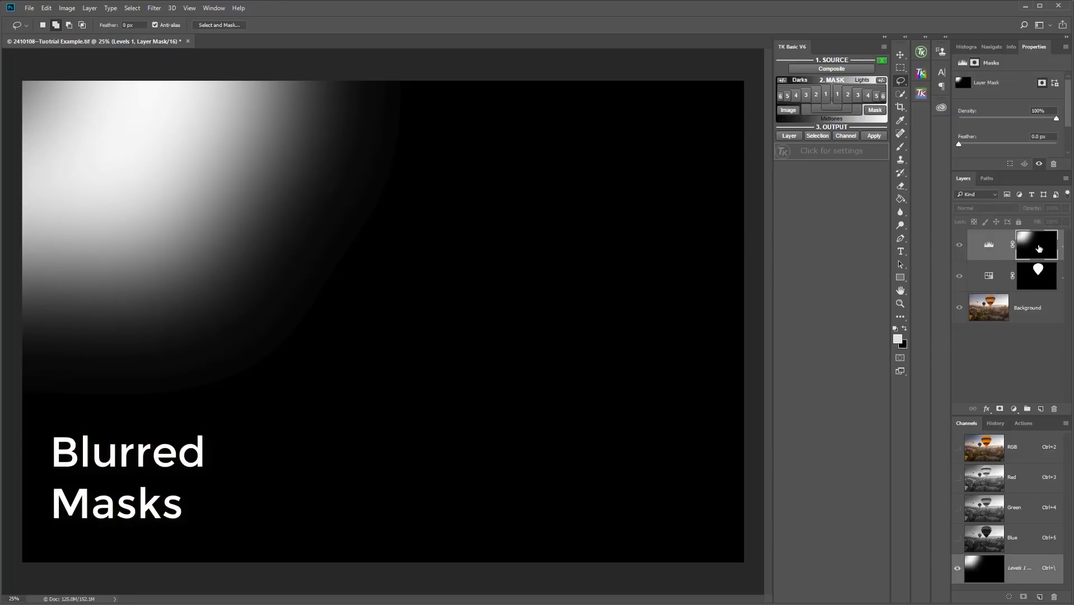
alt+click(1039, 248)
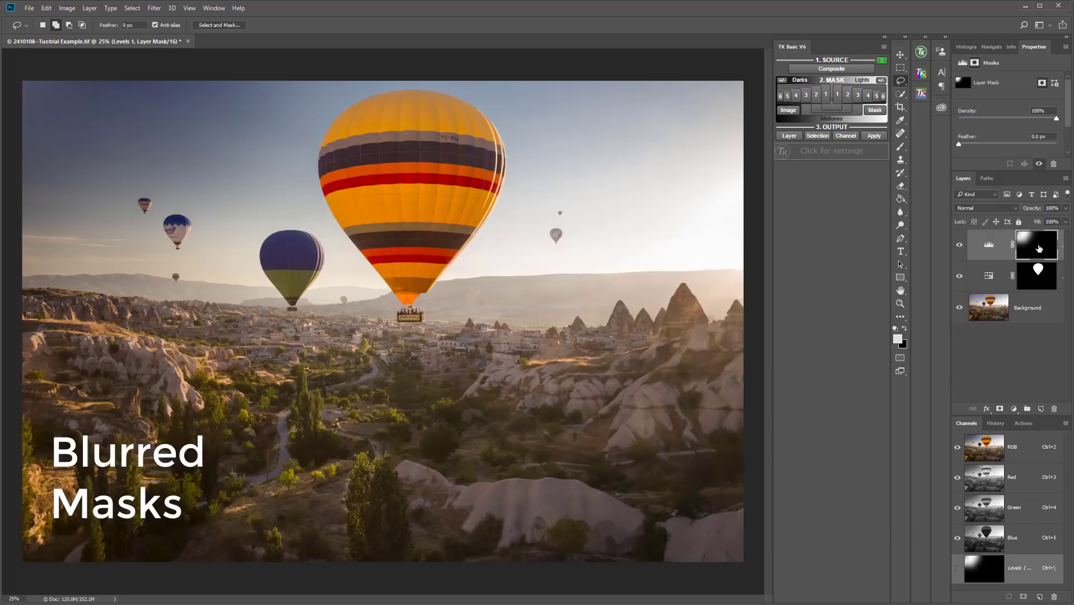
- Toggle the Levels layer on and off to compare, finally leaving it hidden
click(959, 245)
click(959, 245)
click(959, 244)
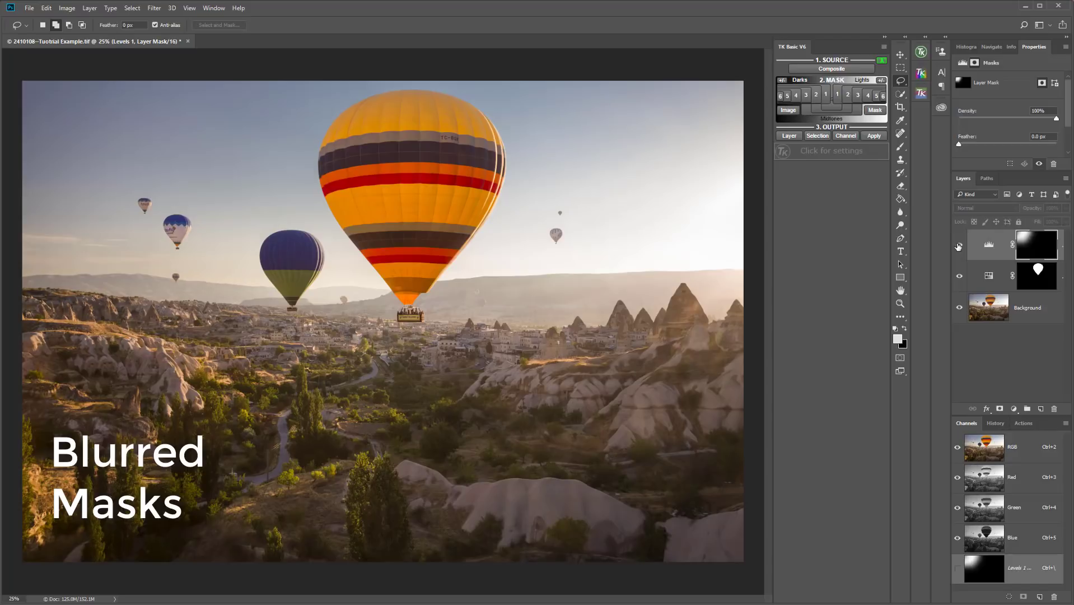
click(959, 244)
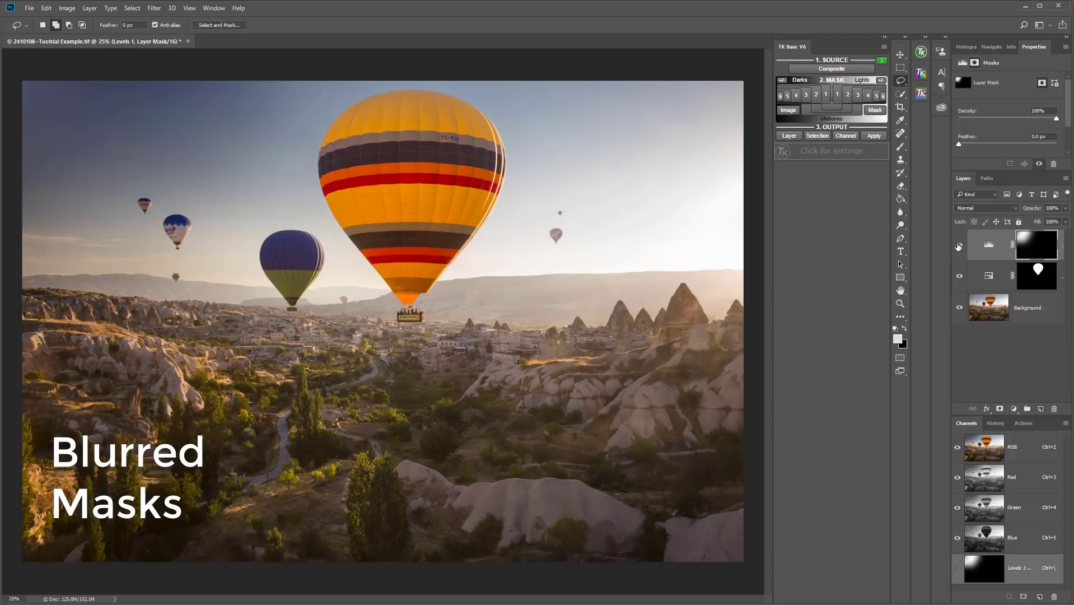
click(905, 147)
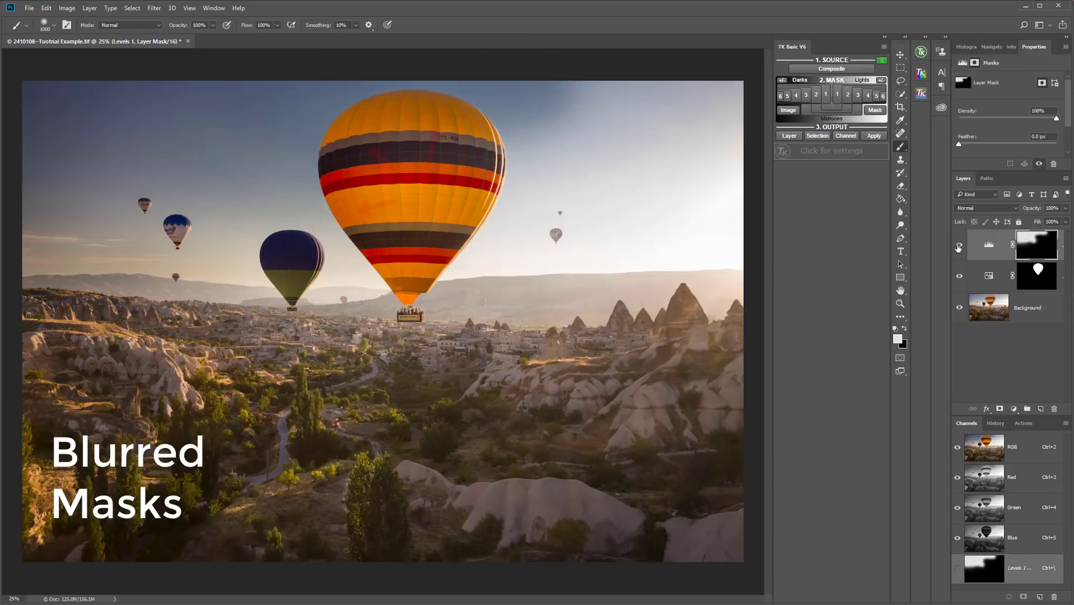
click(959, 247)
click(959, 247)
click(959, 247)
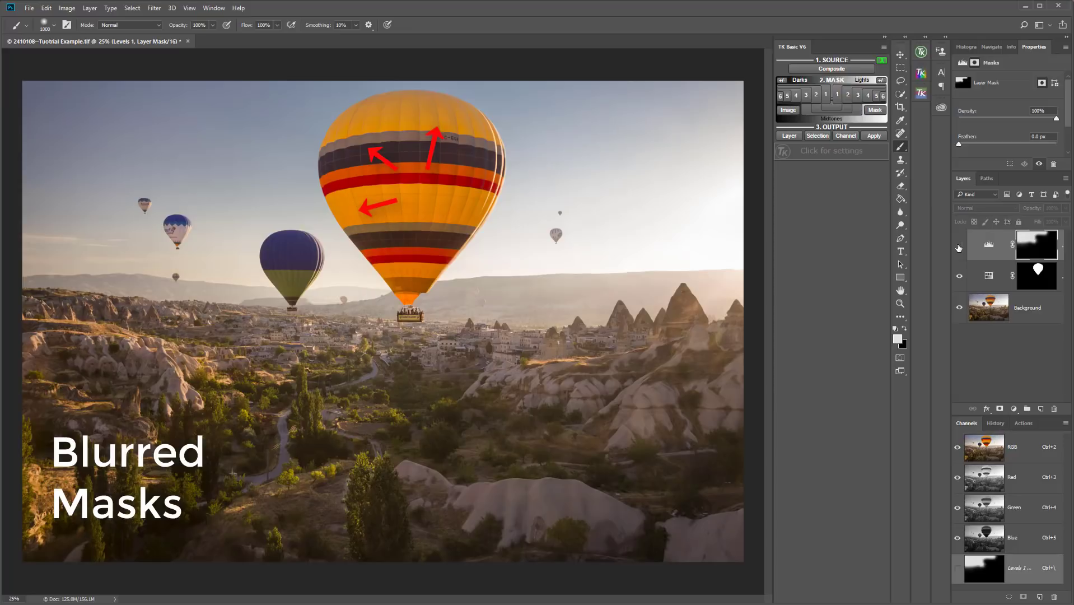
click(959, 247)
click(959, 246)
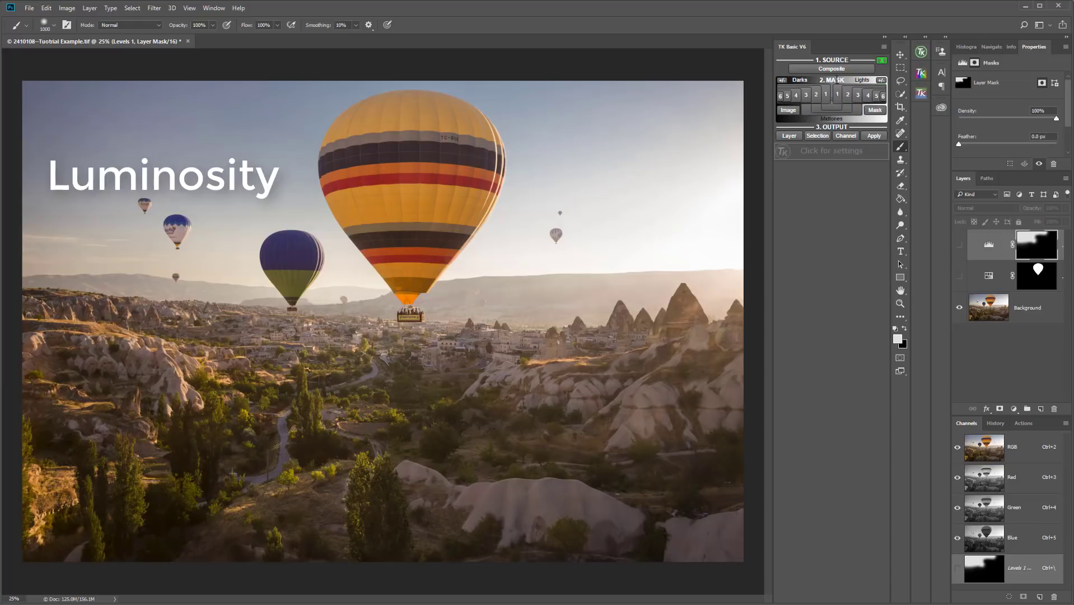
- Generate Lum Lock and Rapid Mask luminosity channels from the composite in TK Basic V6
click(833, 69)
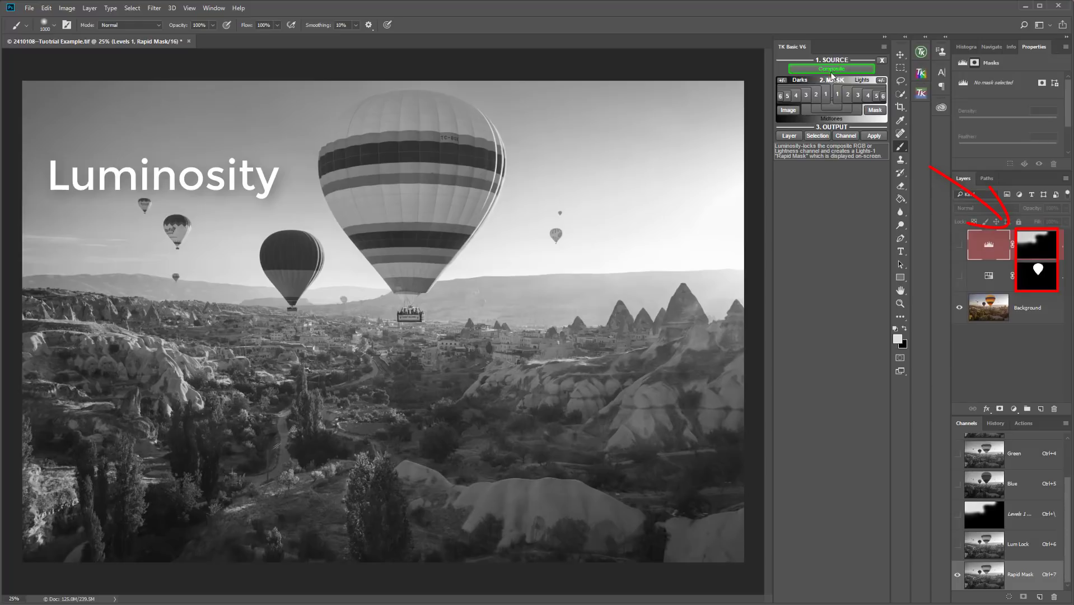
- Create a Levels 2 layer from the TK panel, darken its midtones, and compare
click(796, 136)
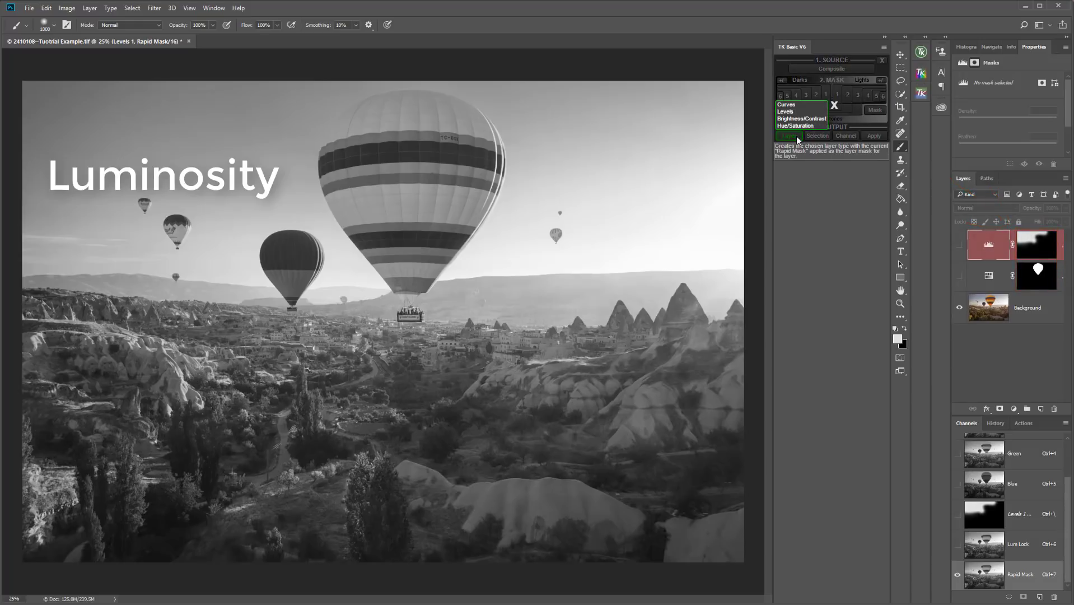
click(791, 113)
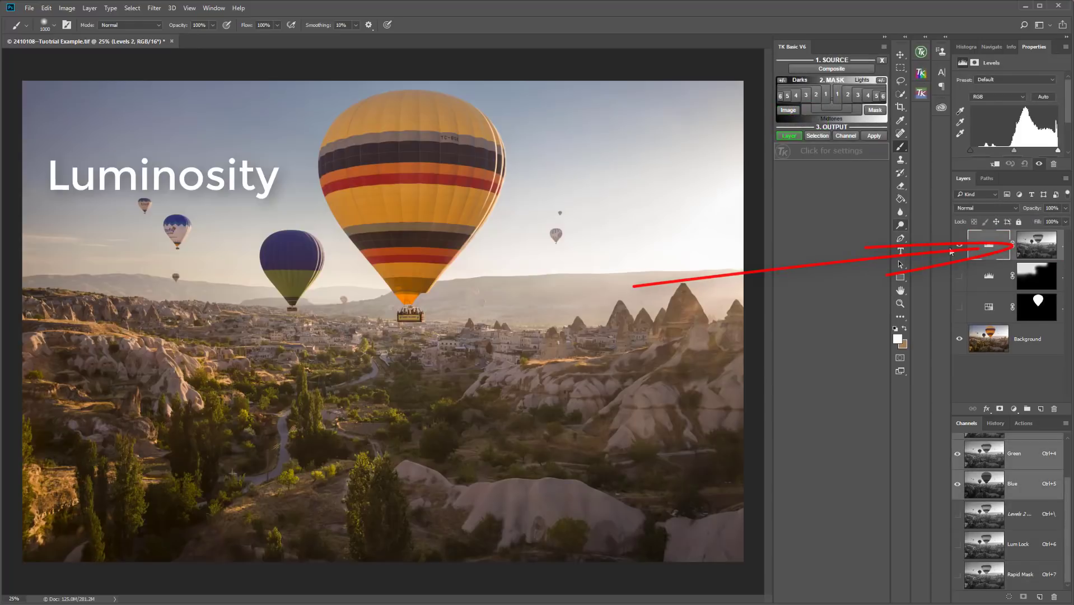
alt+click(1048, 250)
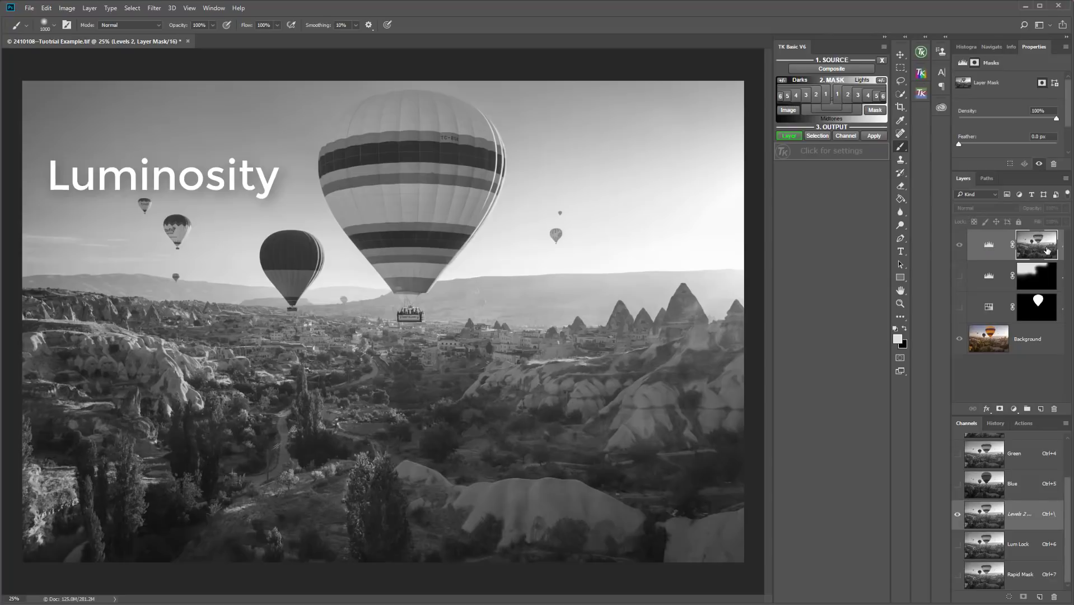
alt+click(1047, 250)
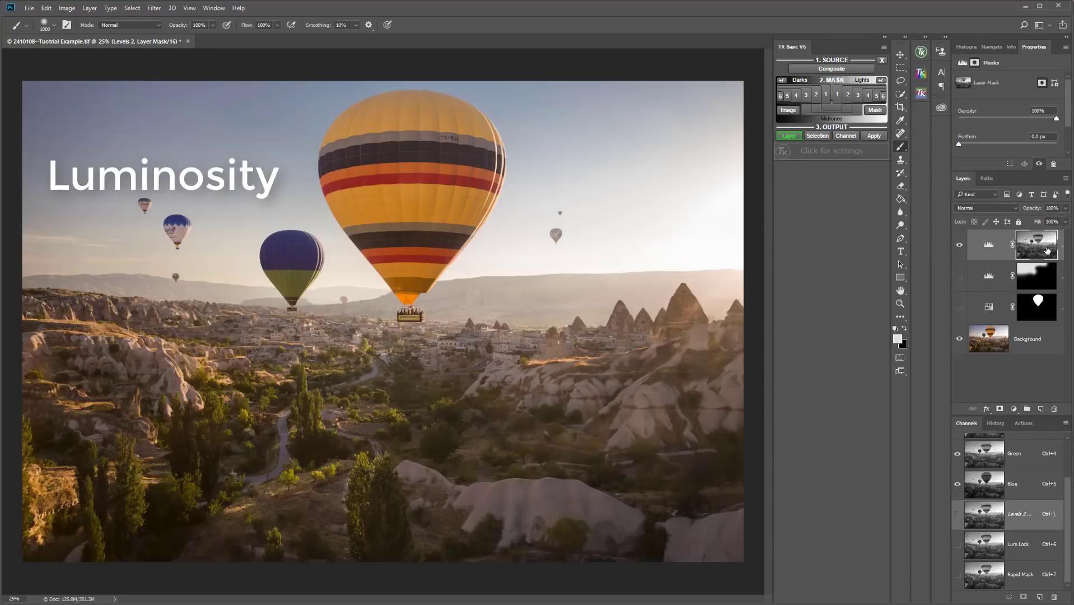
click(995, 247)
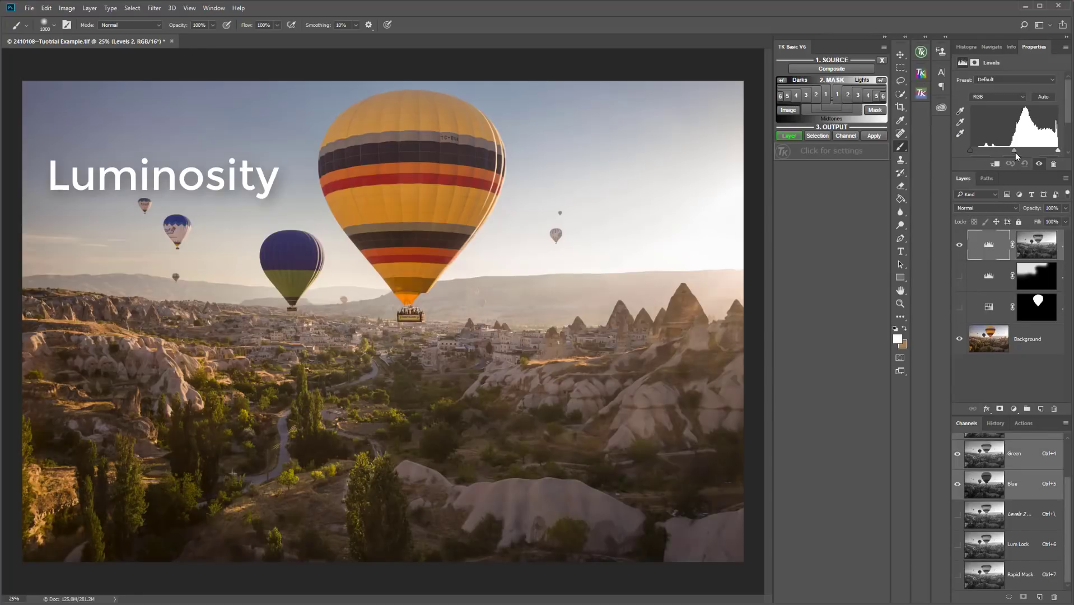
drag(1016, 153, 1034, 148)
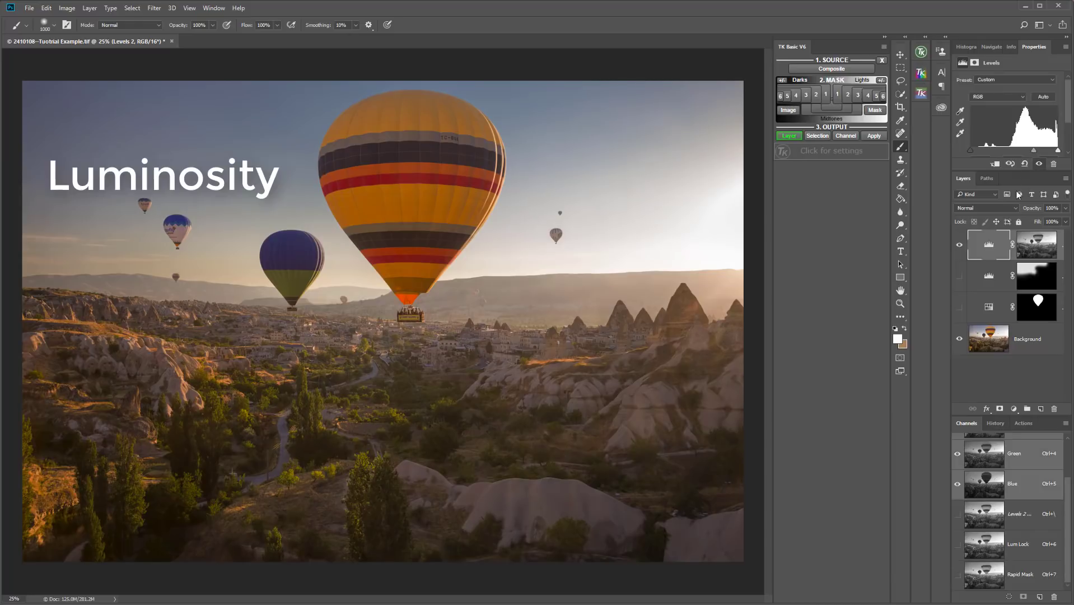
click(959, 246)
click(959, 247)
click(960, 247)
click(960, 247)
- Generate a Lights-3 luminosity mask and apply it to the Levels 2 layer
click(847, 95)
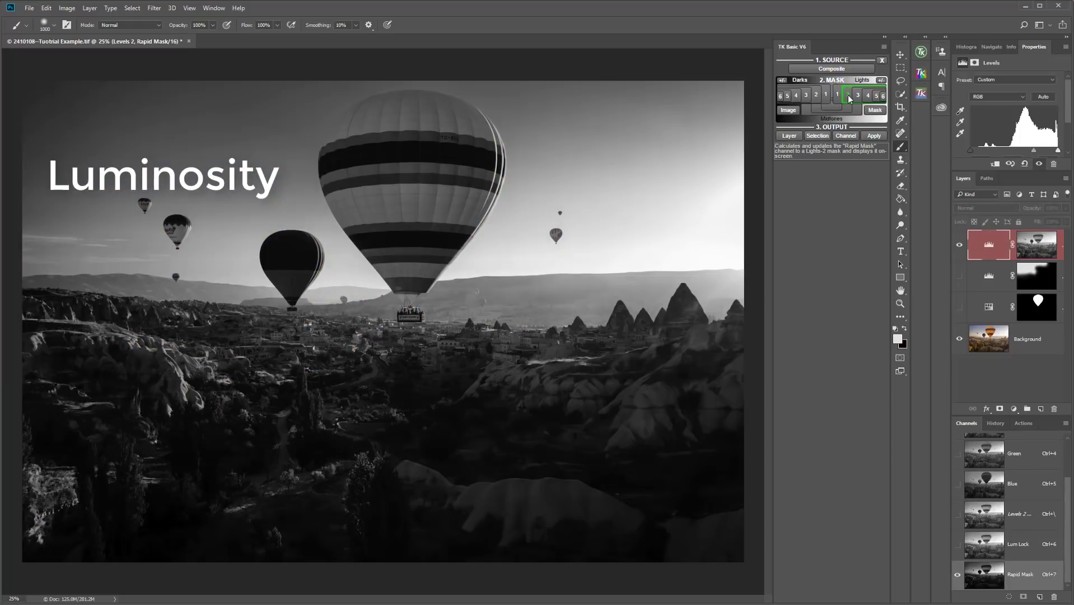
click(858, 96)
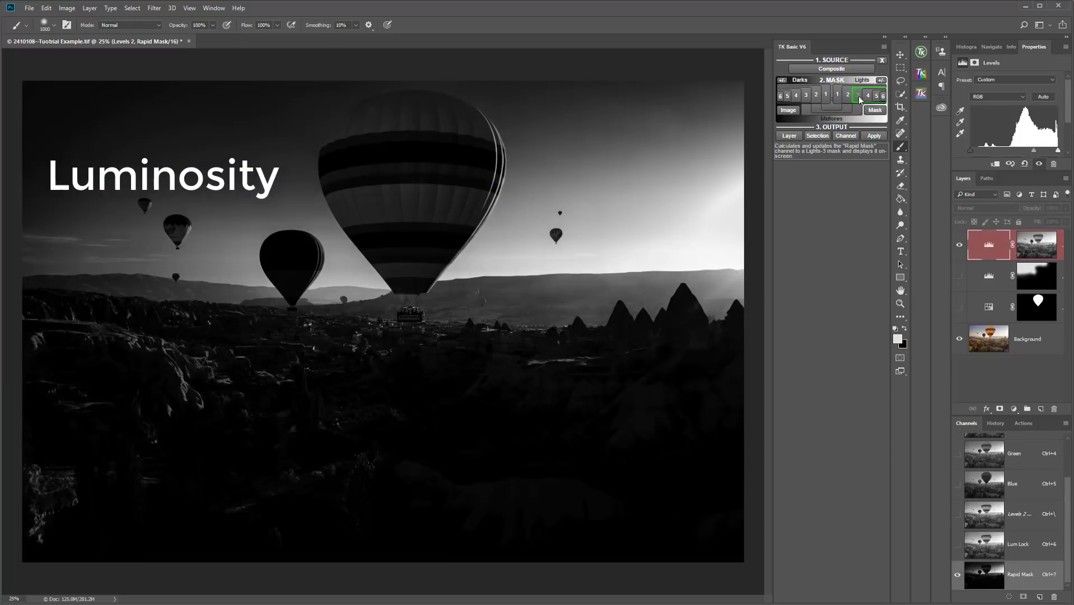
click(868, 96)
click(872, 135)
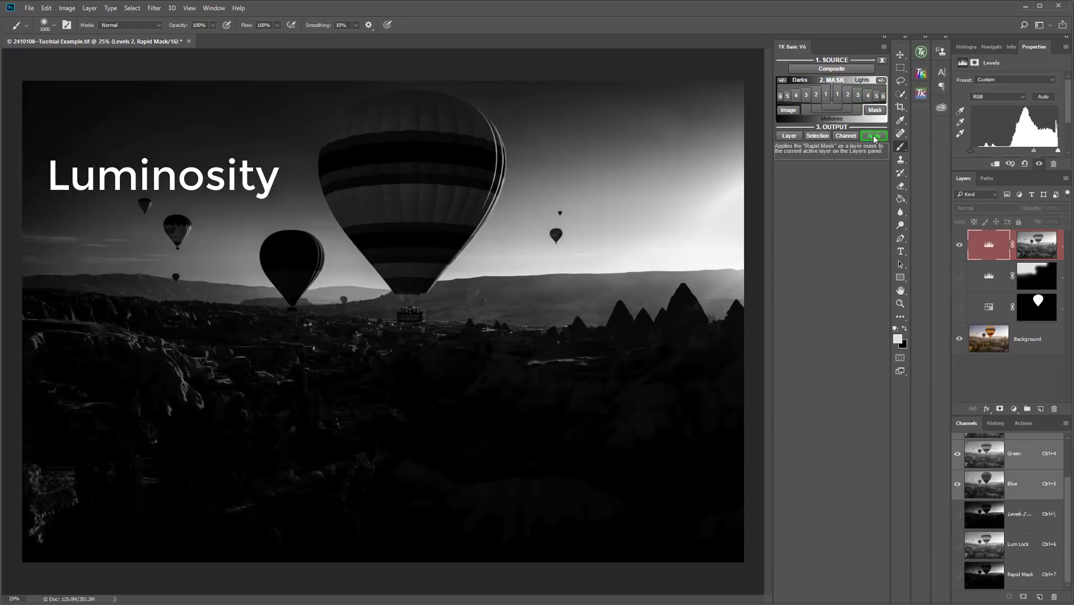
alt+click(1034, 249)
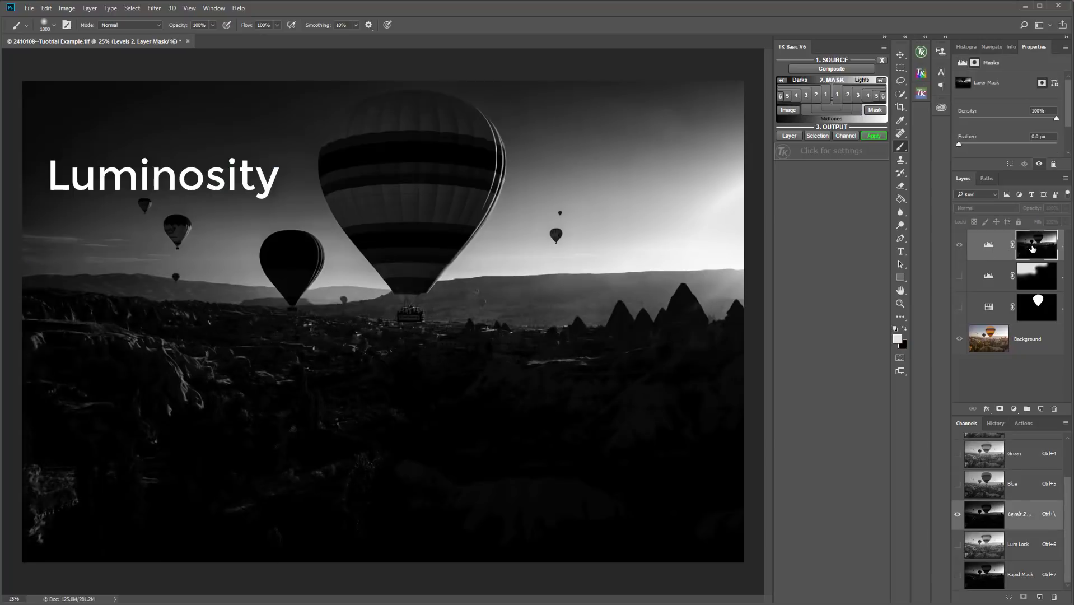
- Toggle Levels 2 on and off to compare, then inspect its Lights-3 mask
alt+click(1033, 249)
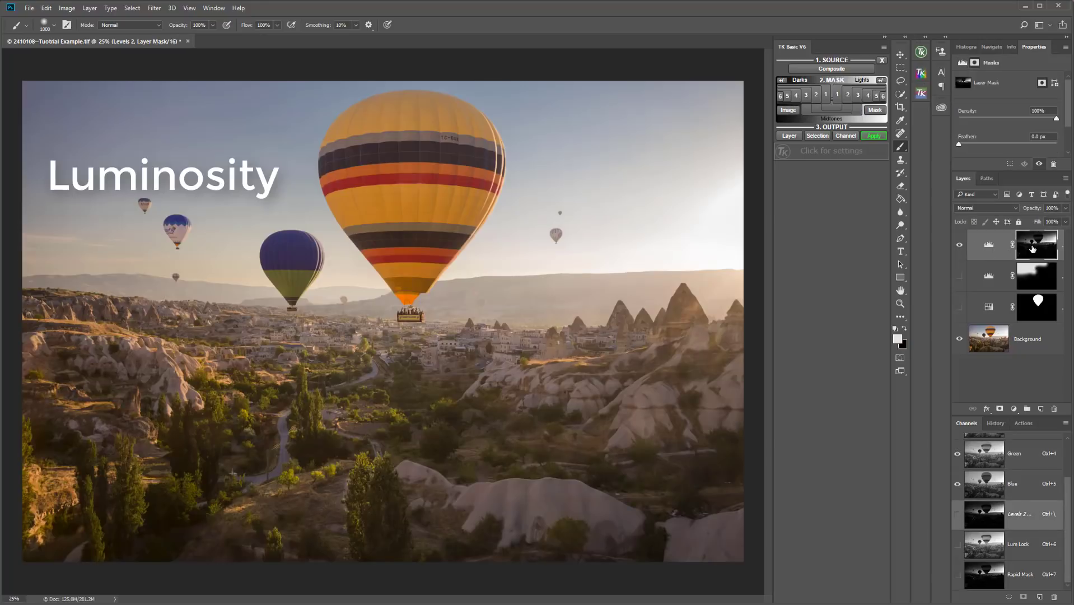
click(961, 248)
click(960, 248)
click(961, 248)
click(960, 248)
alt+click(1039, 245)
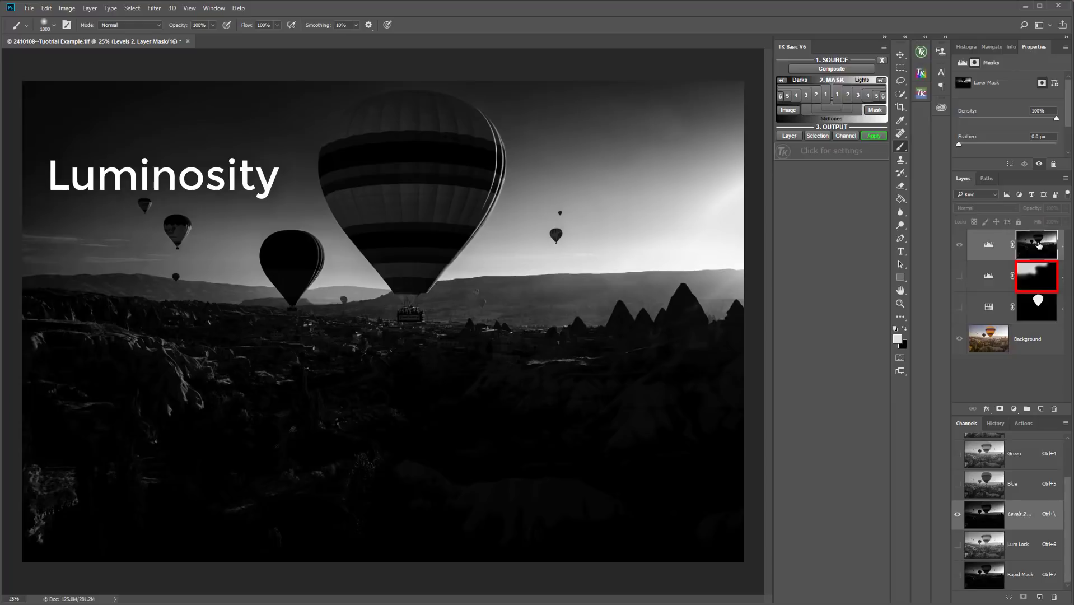
alt+click(1039, 245)
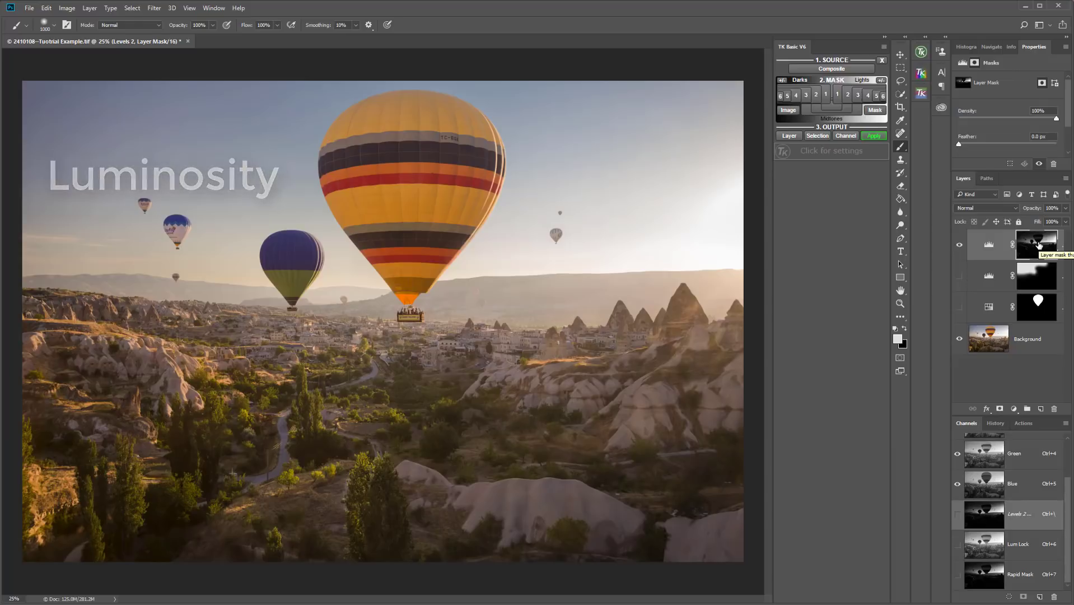
- With Levels 2 hidden, add a Curves adjustment layer and raise the curve to brighten the image
click(959, 245)
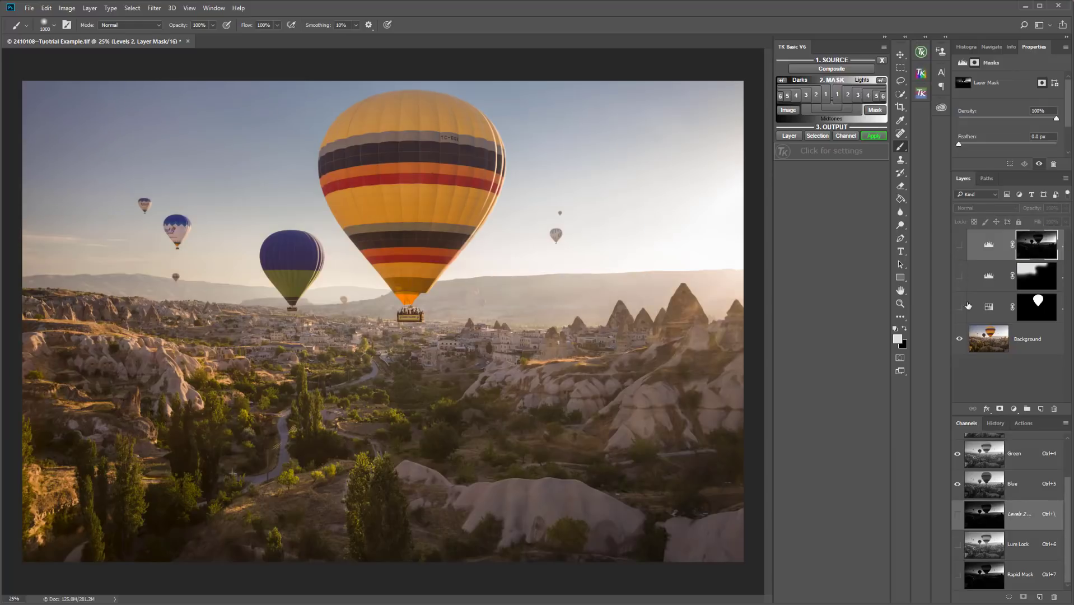
click(1013, 409)
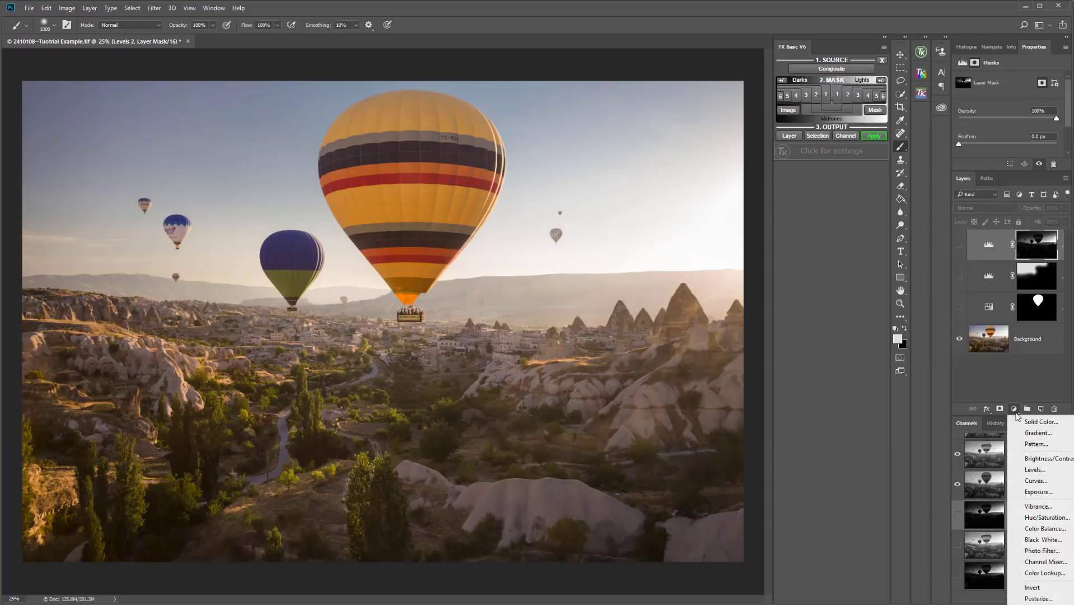
click(1036, 480)
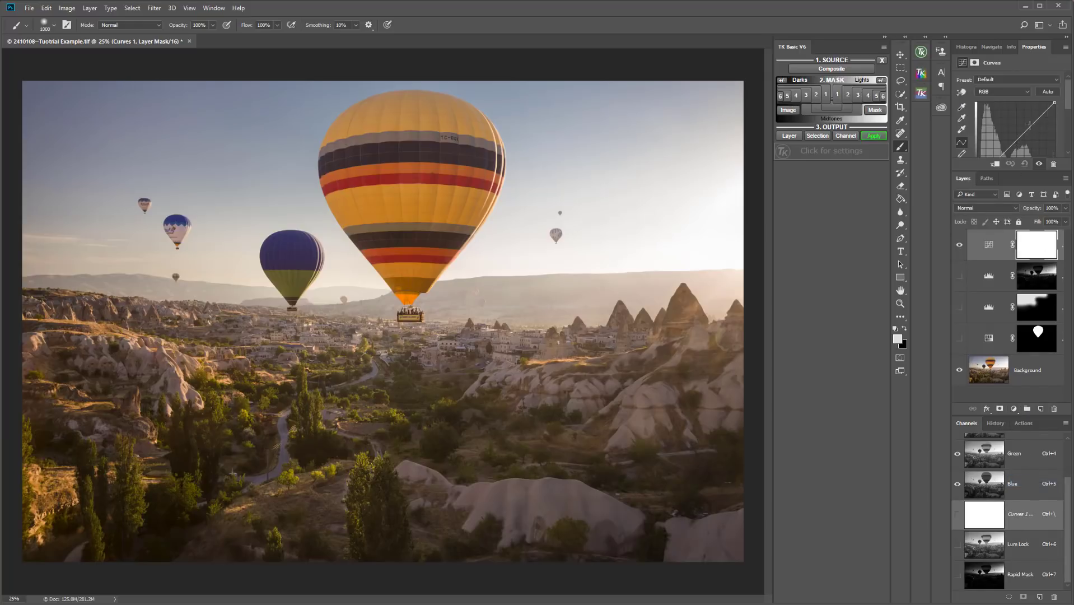
drag(1032, 122, 1007, 152)
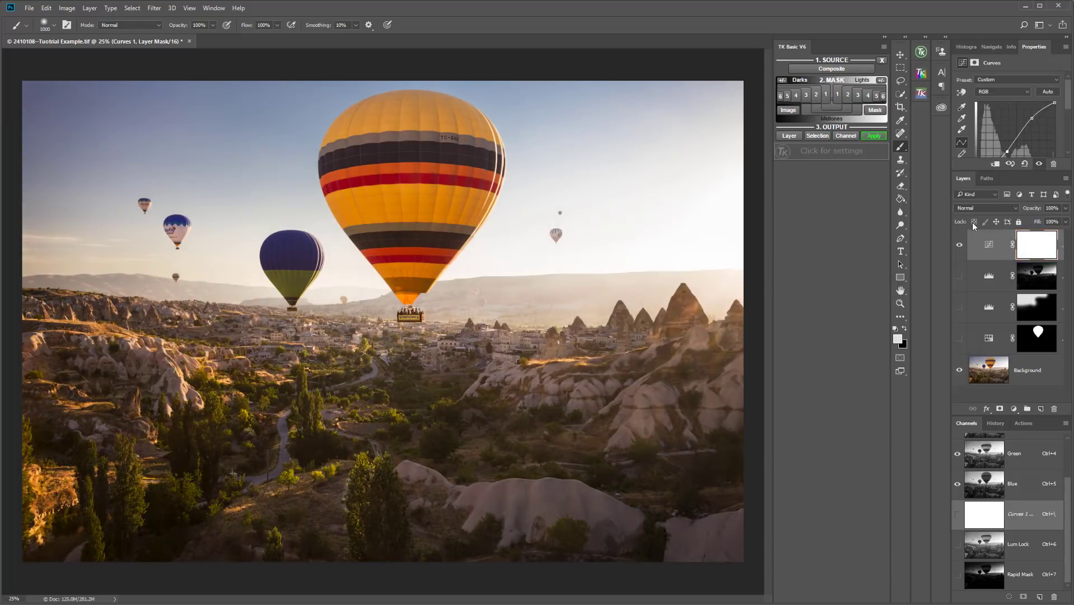
- Show the balloon-masked and luminosity-masked Levels layers, leaving the blurred-mask Levels layer hidden
click(960, 339)
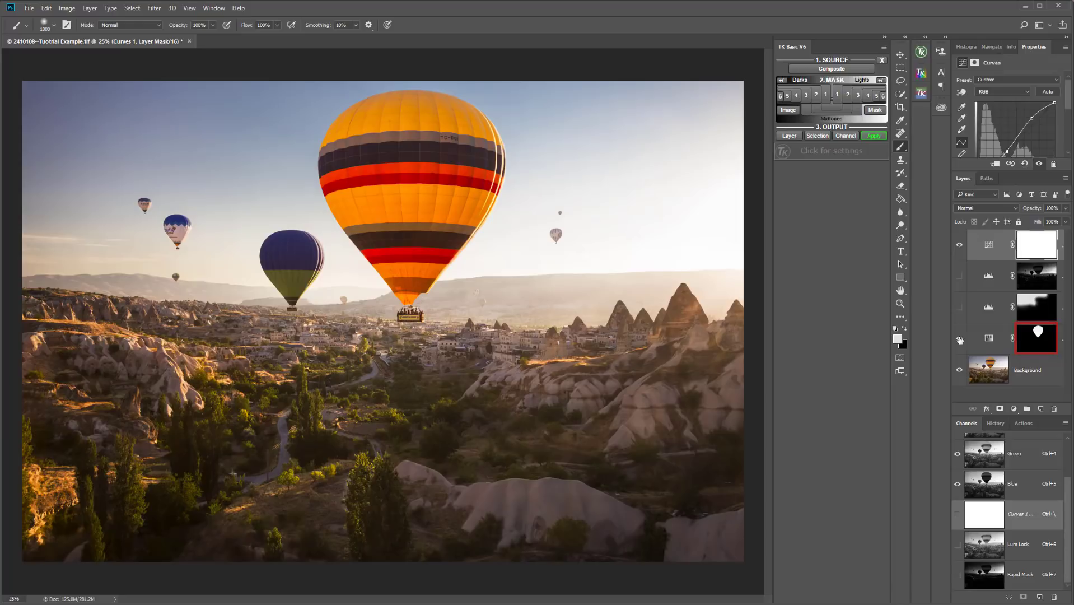
click(959, 307)
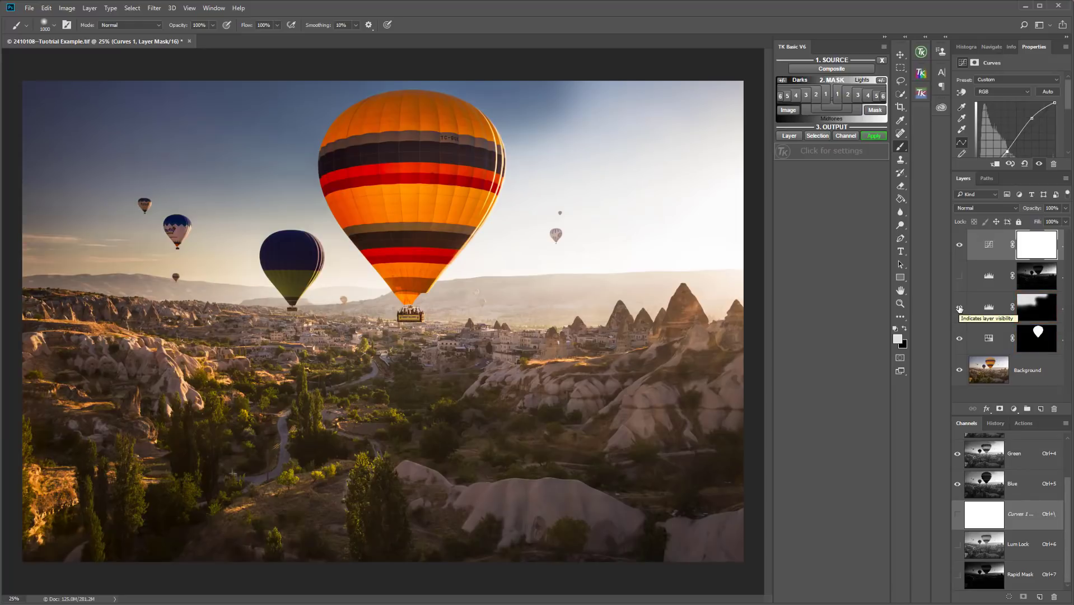
click(959, 308)
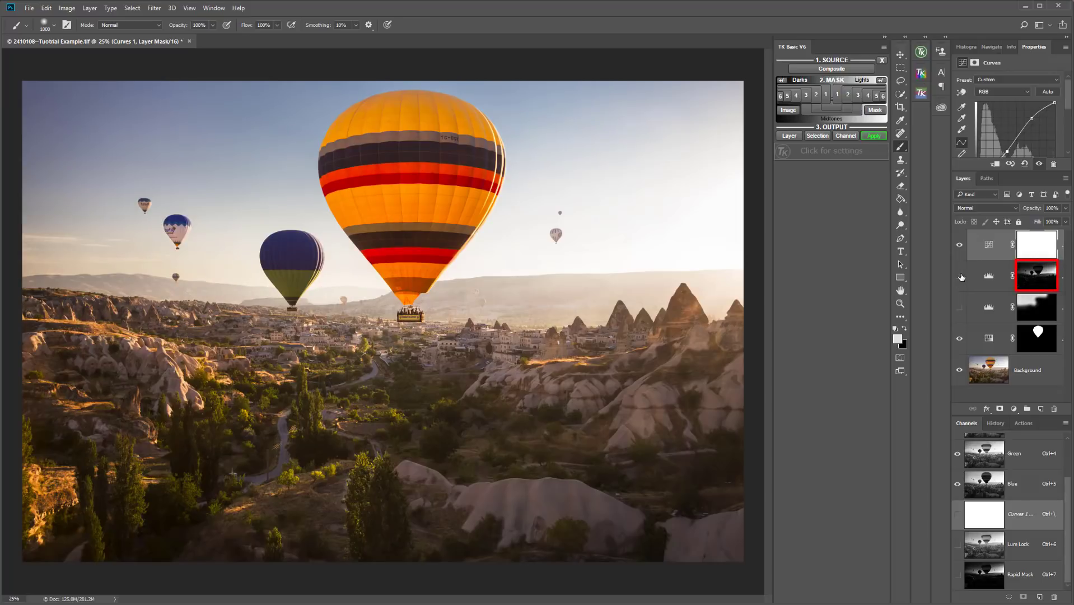
click(961, 276)
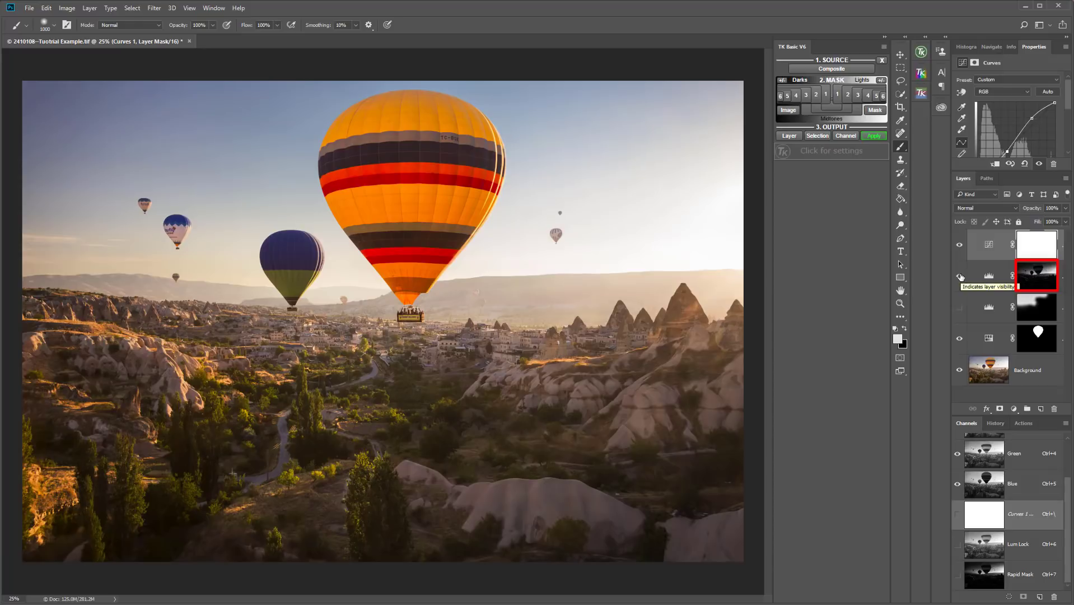